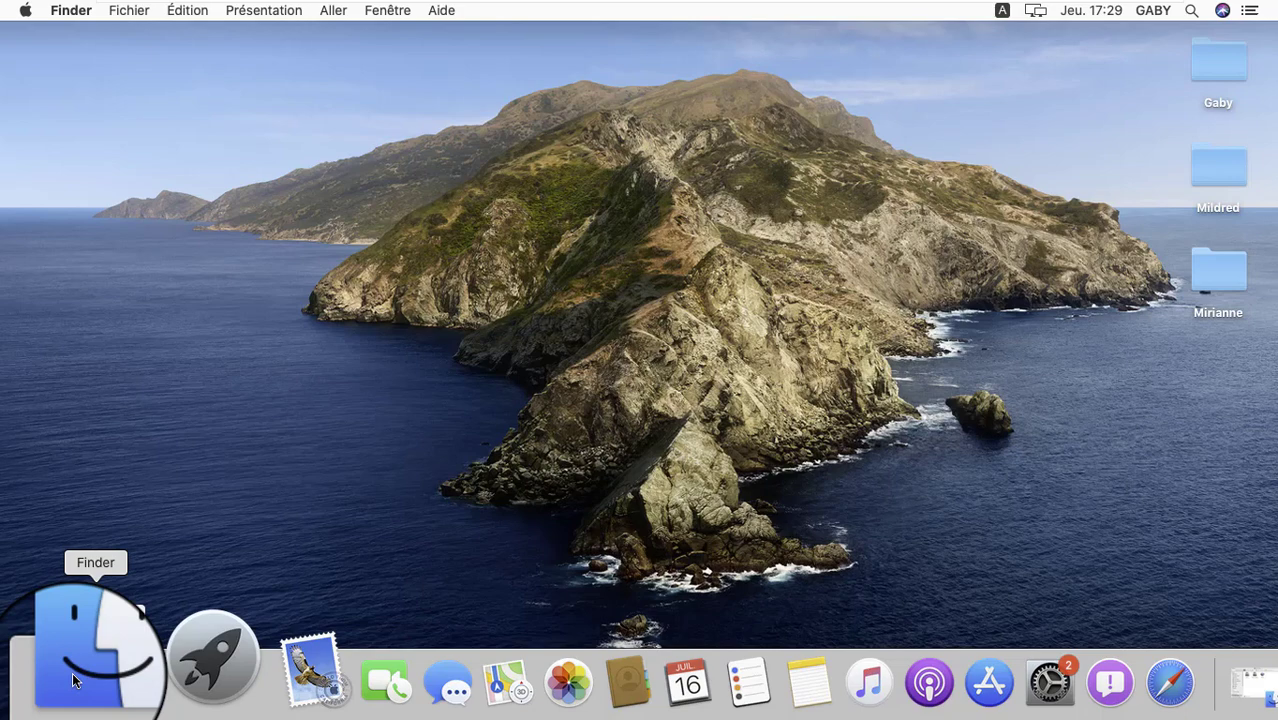
# - Open a Finder window and browse the Applications, Documents and Téléchargements folders
pyautogui.click(72, 672)
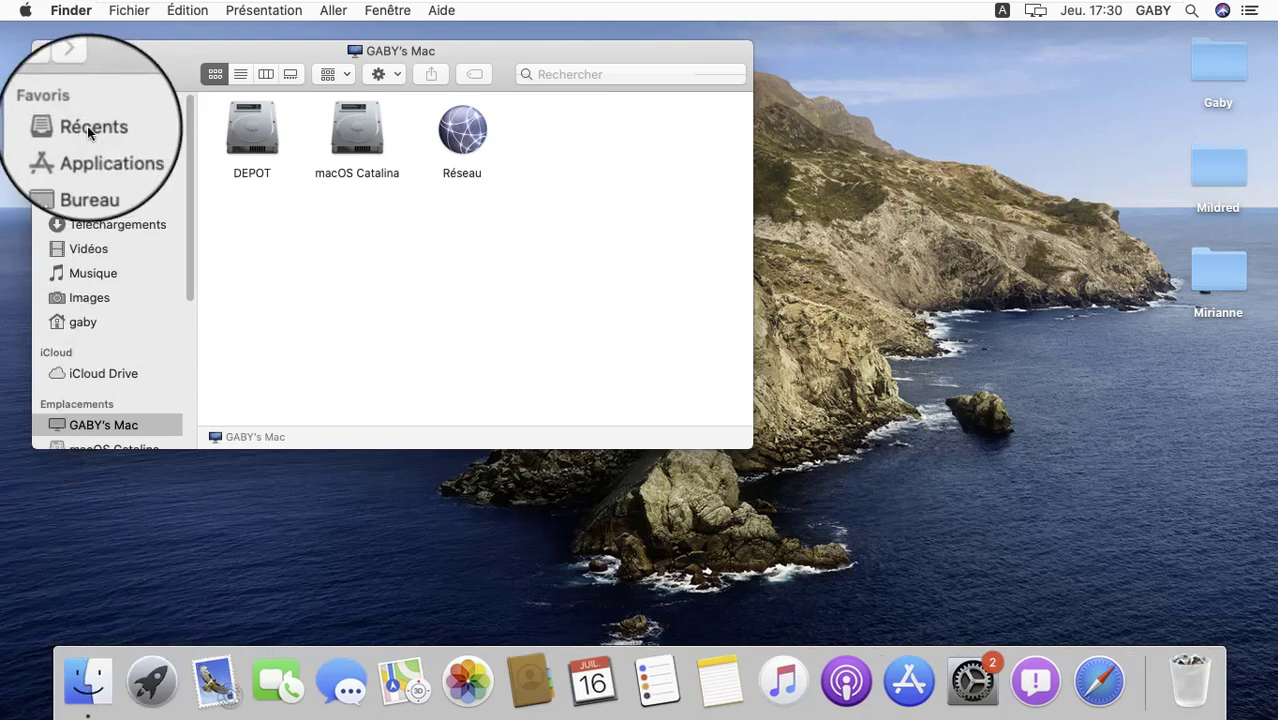
pyautogui.click(90, 152)
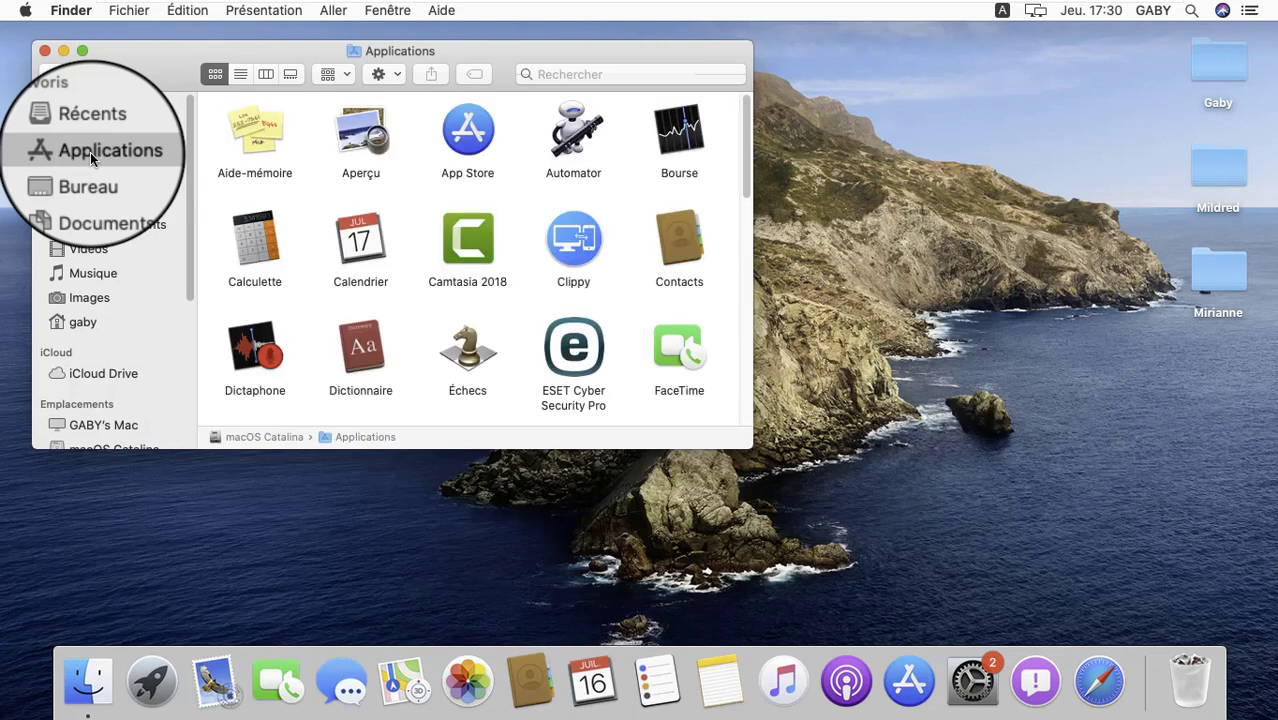
pyautogui.click(85, 204)
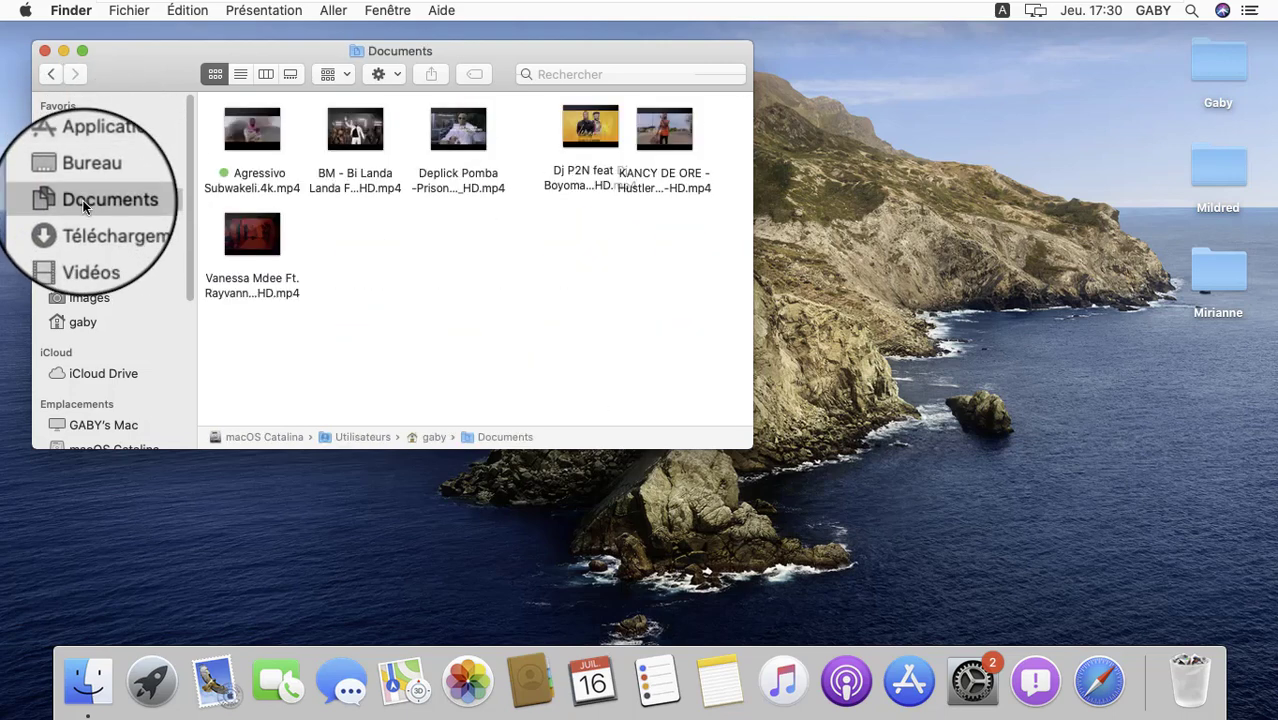
pyautogui.click(101, 224)
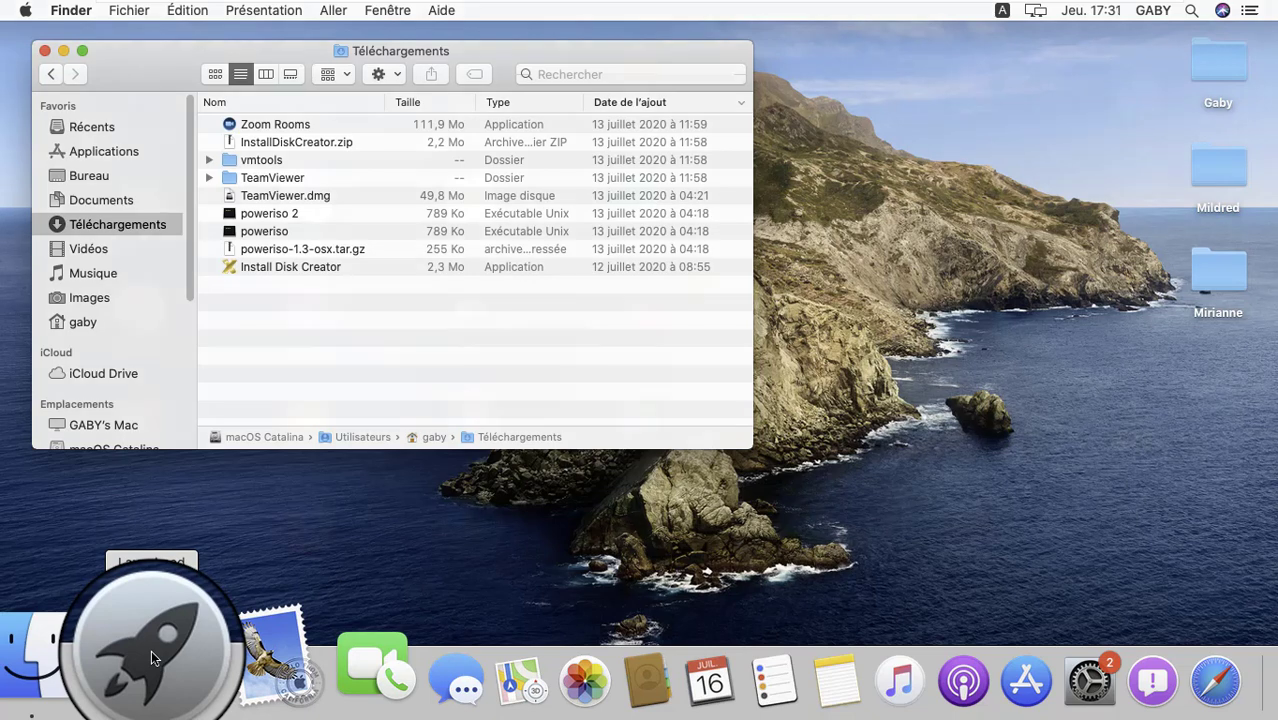
# - Open Launchpad and search its applications for "vl", and replace that search with "cal"
pyautogui.click(151, 651)
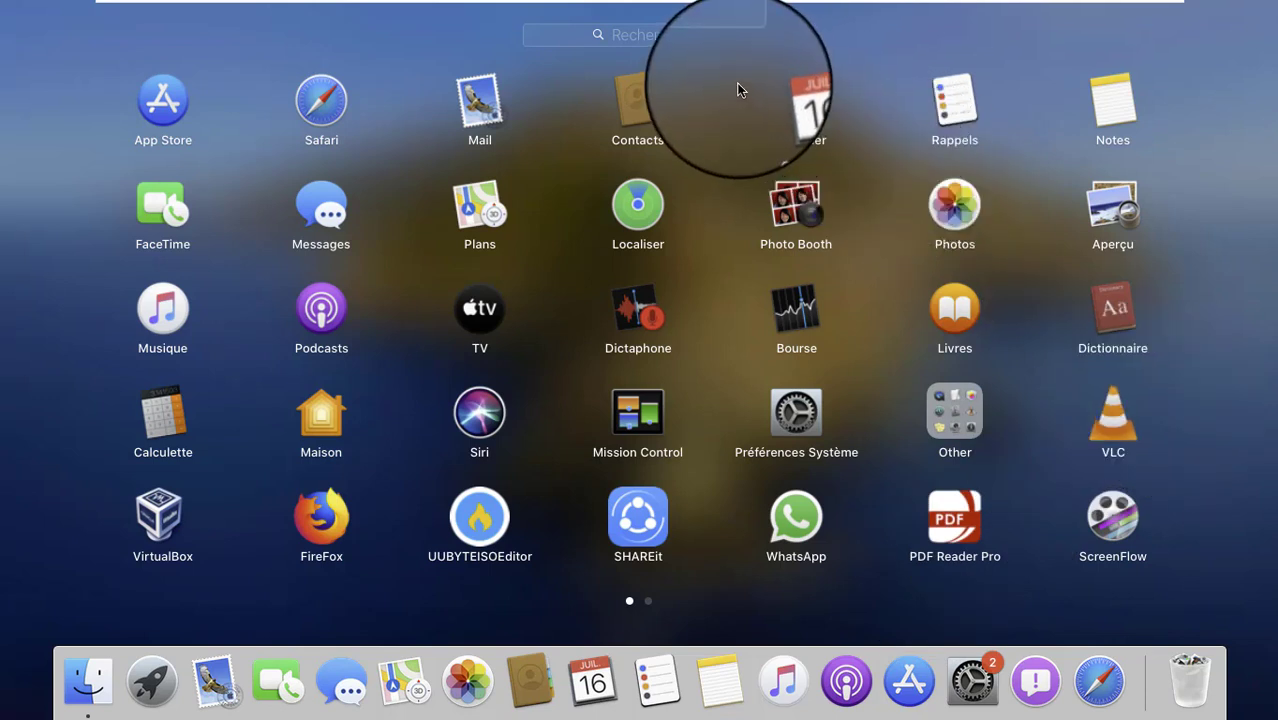
pyautogui.click(663, 35)
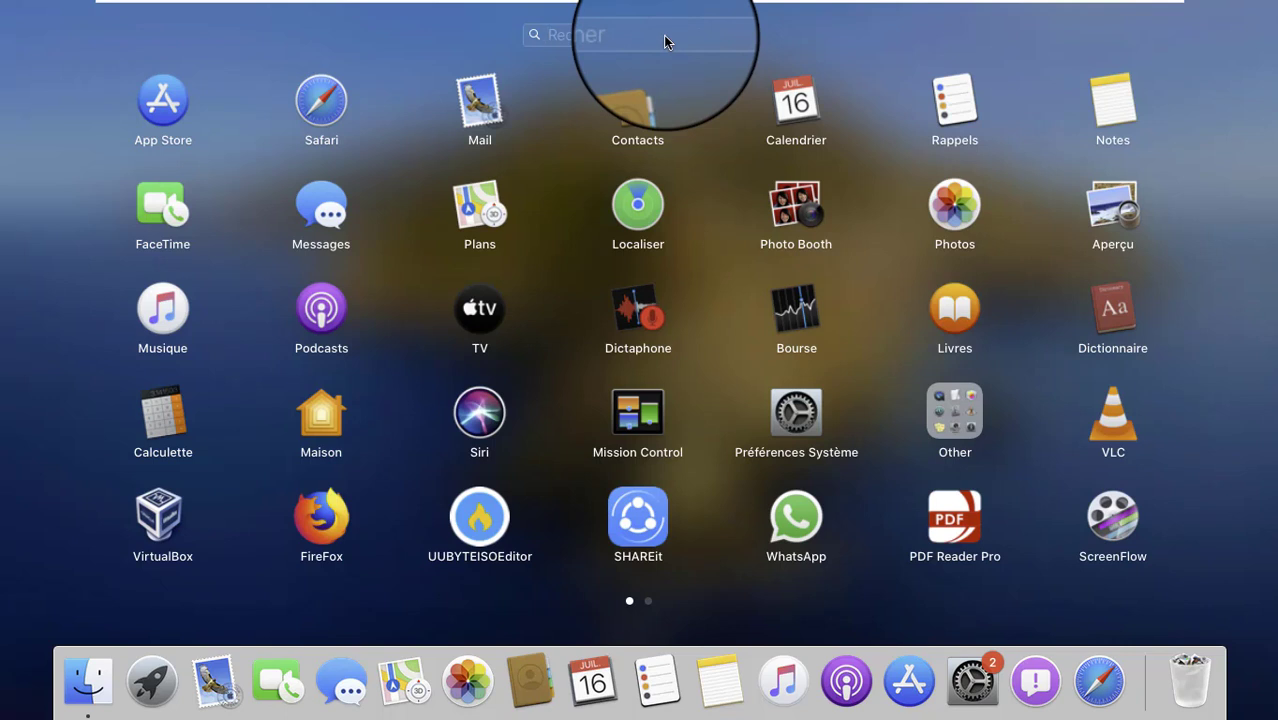
pyautogui.write('v')
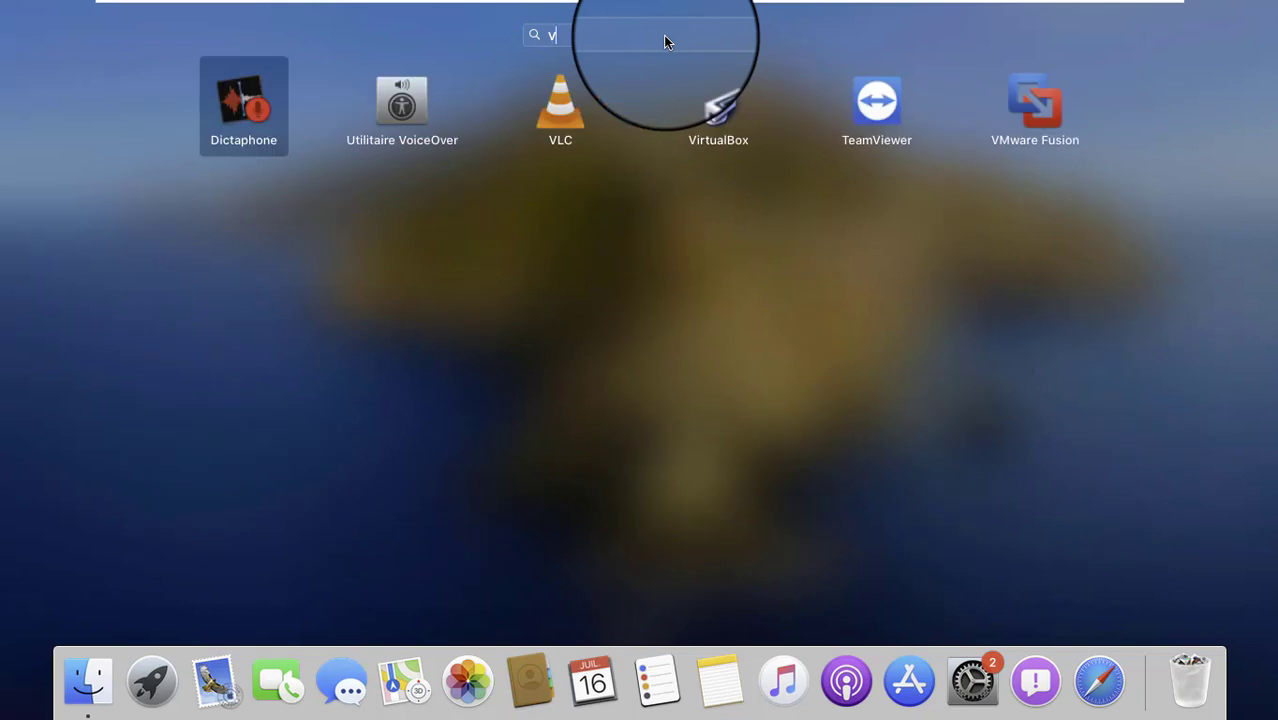
pyautogui.write('l')
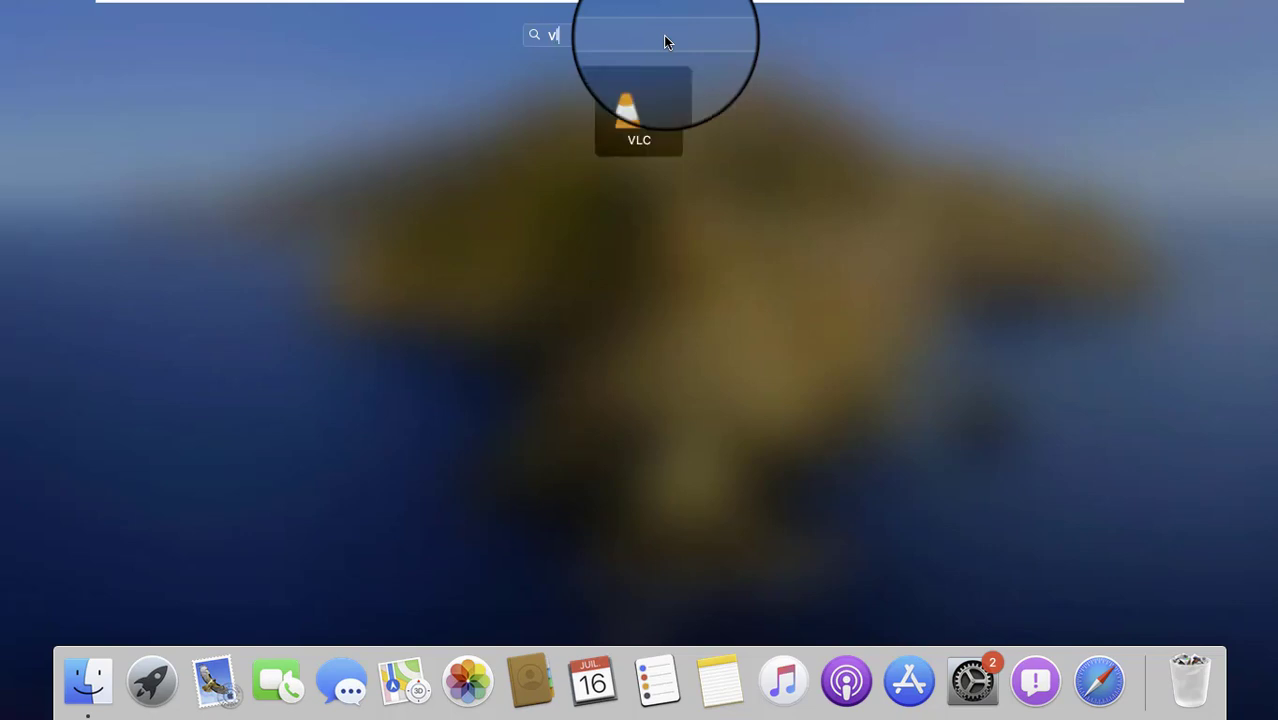
pyautogui.press('BackSpace')
pyautogui.press('BackSpace')
pyautogui.write('cal')
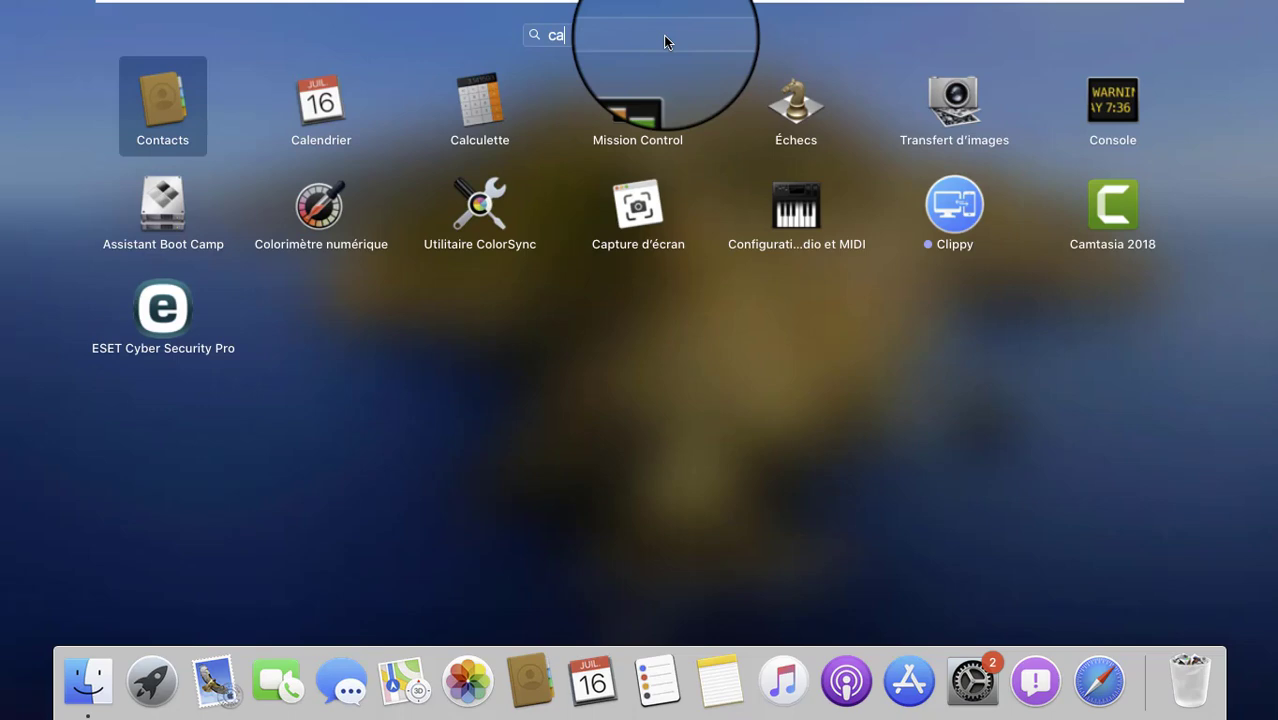
# - Search the Launchpad applications for "pho" instead, and clear the search to show all applications again
pyautogui.press('BackSpace')
pyautogui.press('BackSpace')
pyautogui.press('BackSpace')
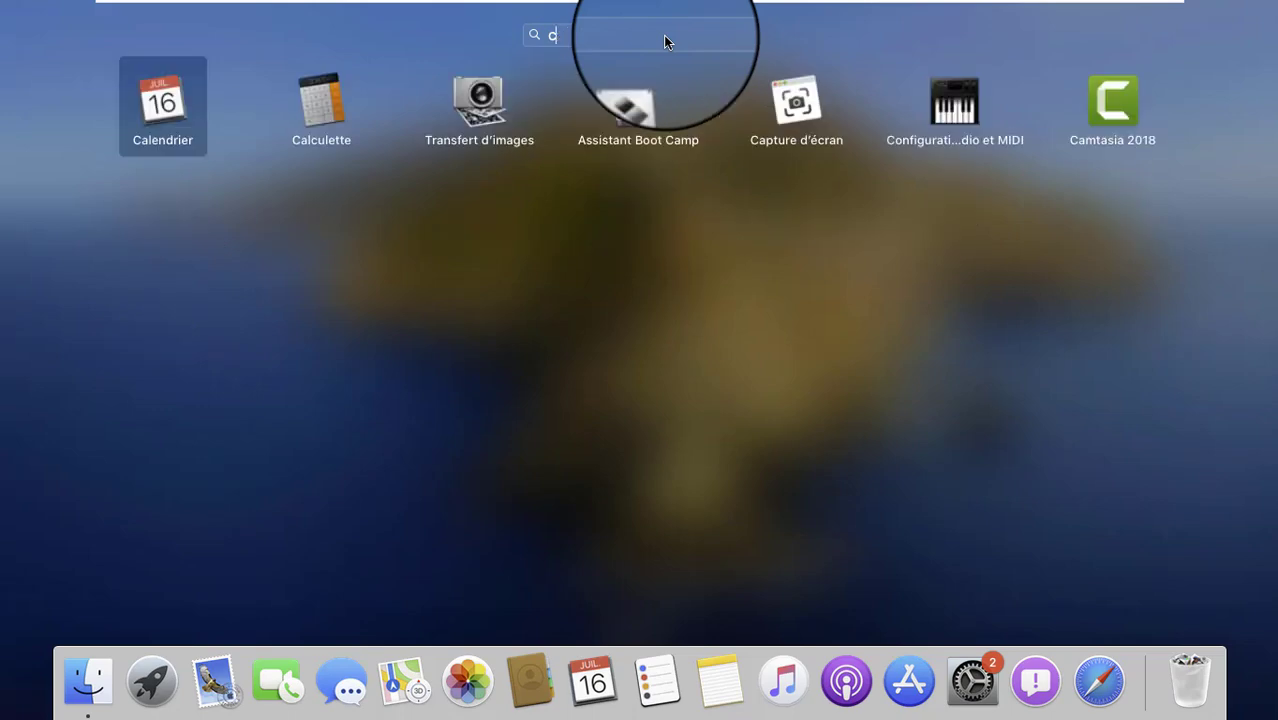
pyautogui.write('pho')
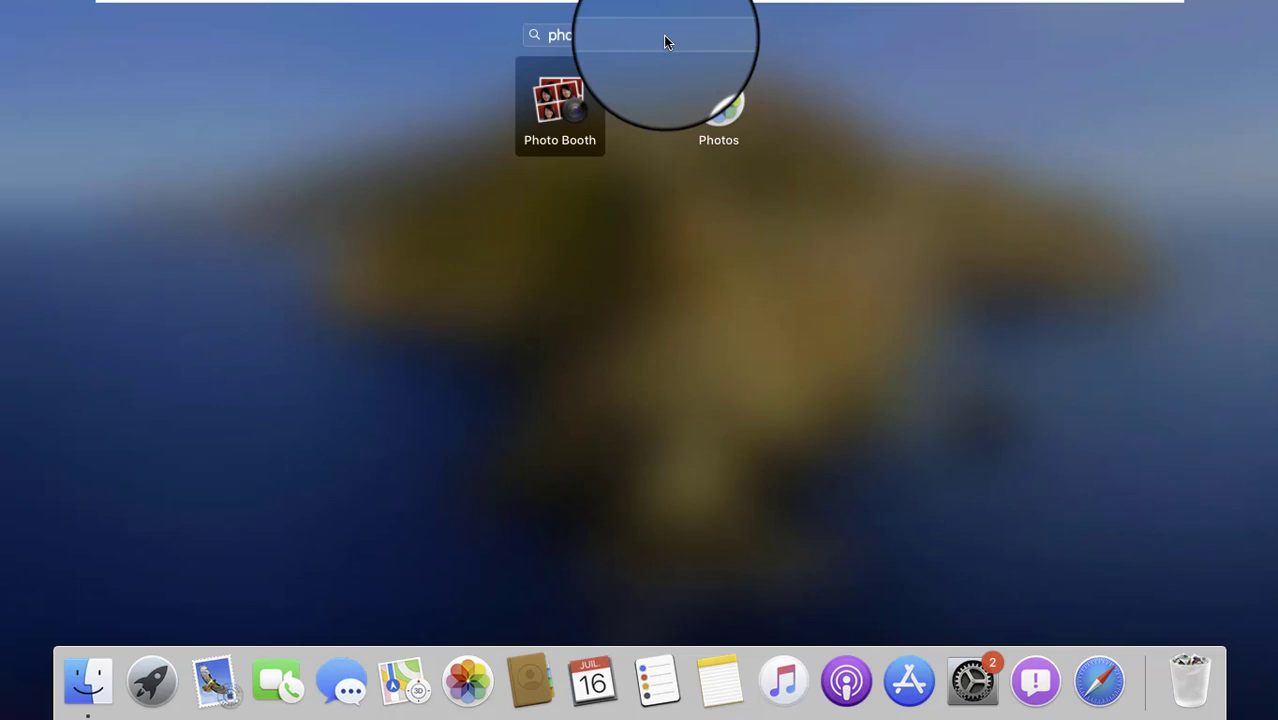
pyautogui.press('BackSpace')
pyautogui.press('BackSpace')
pyautogui.press('BackSpace')
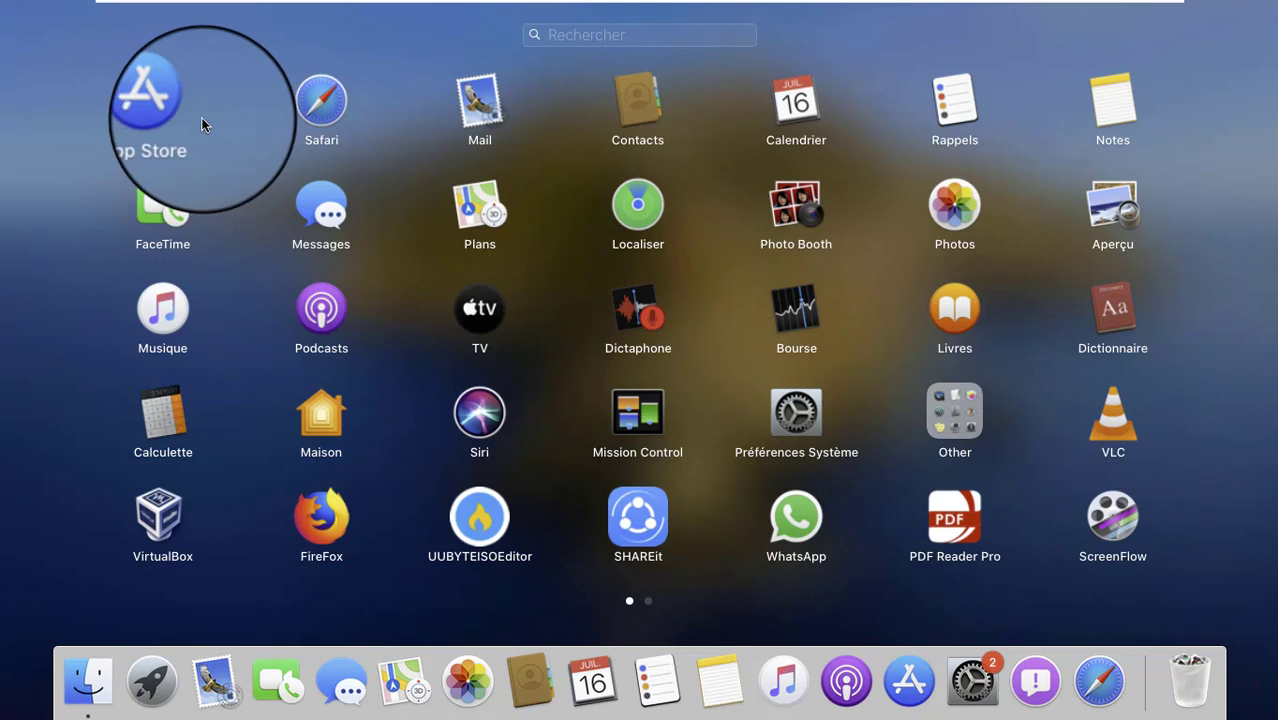
# - Switch from Launchpad to the Notes app, and close both its window and the Finder window
pyautogui.click(90, 680)
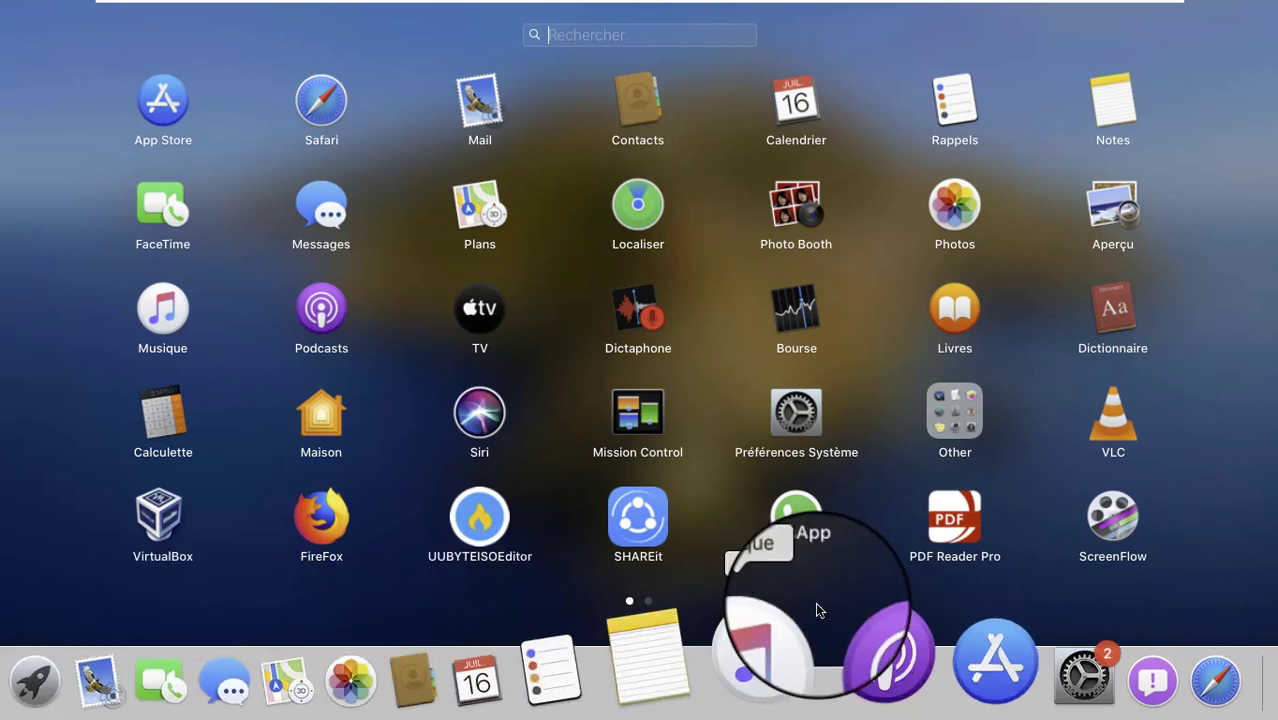
pyautogui.click(714, 649)
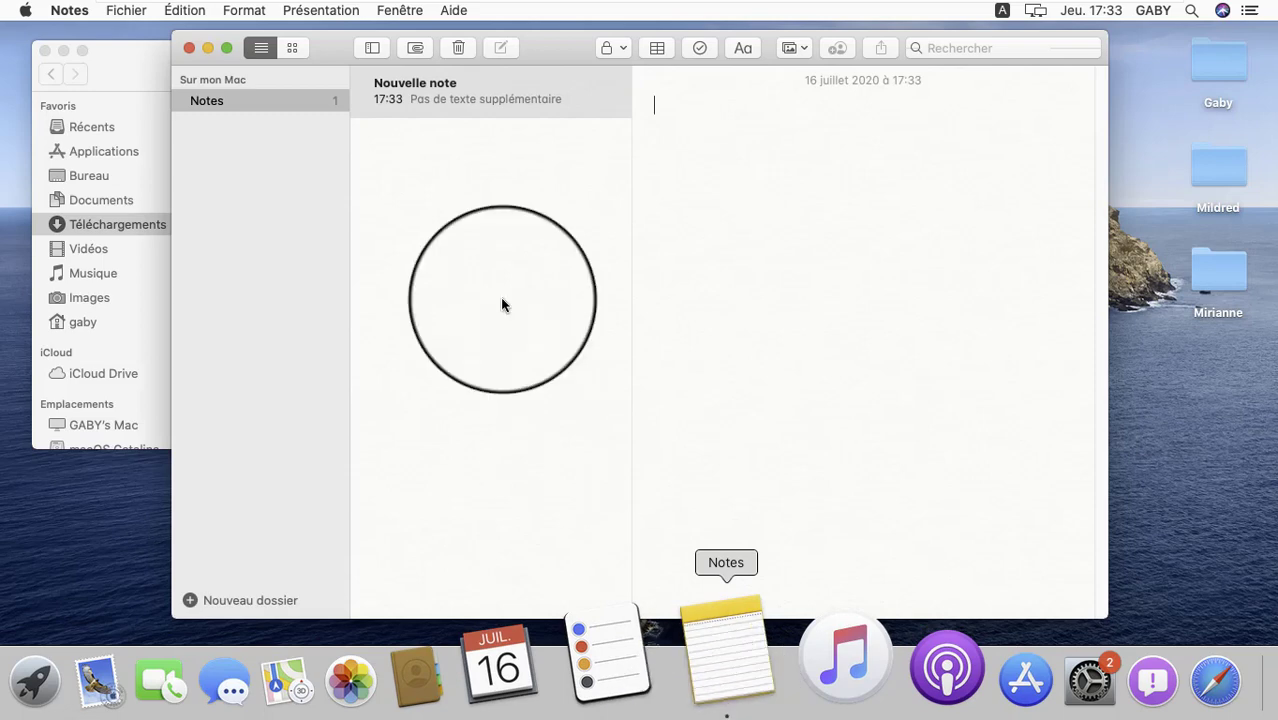
pyautogui.click(190, 52)
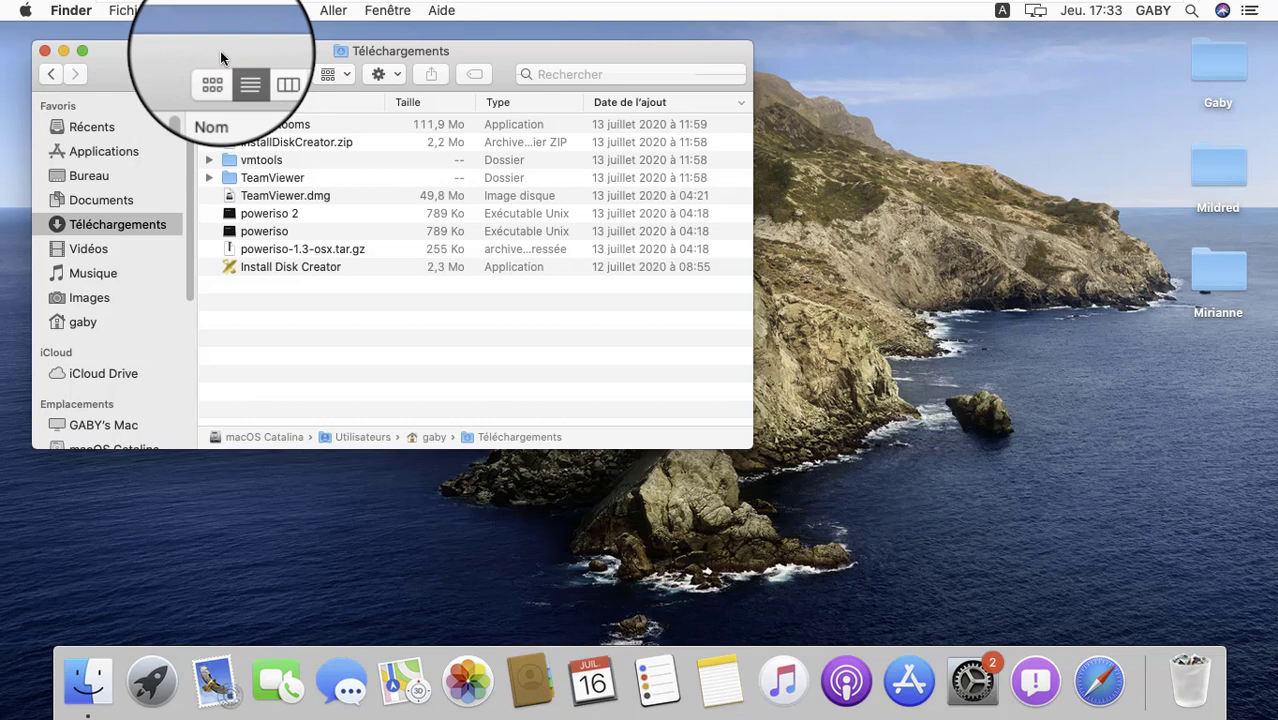
pyautogui.click(44, 49)
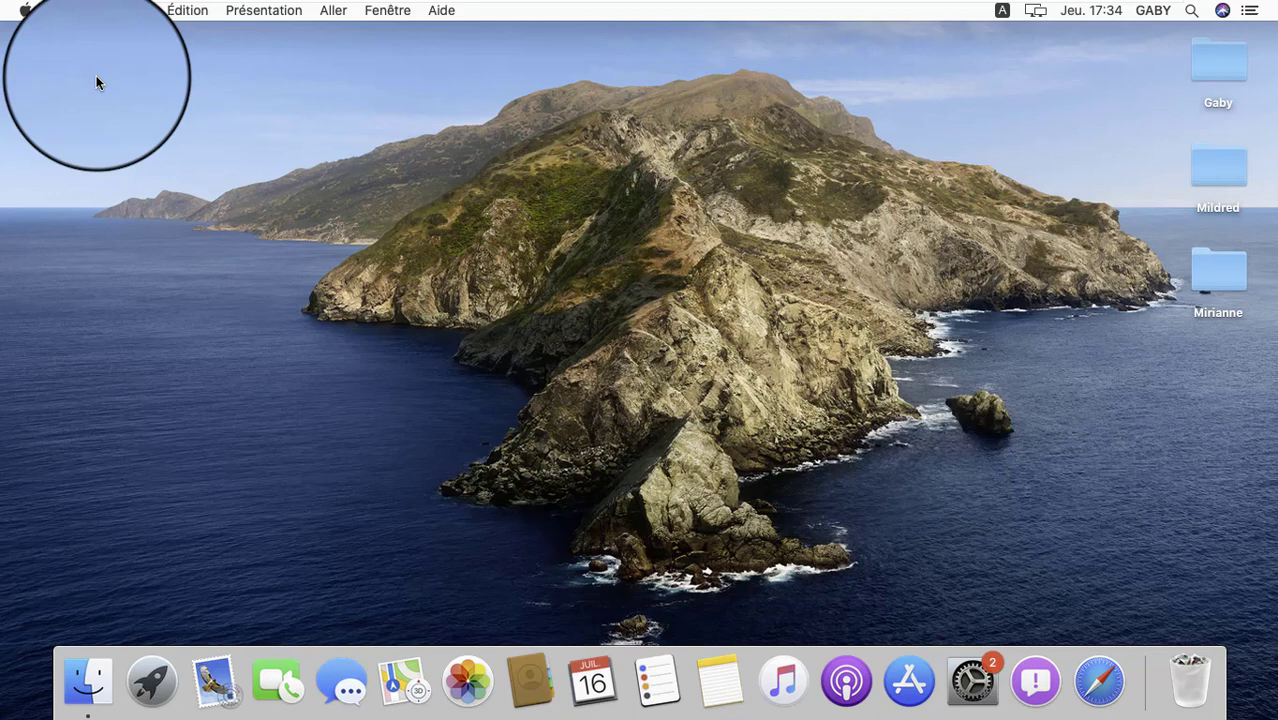
# - Remove the FaceTime app from the Dock
pyautogui.rightClick(279, 697)
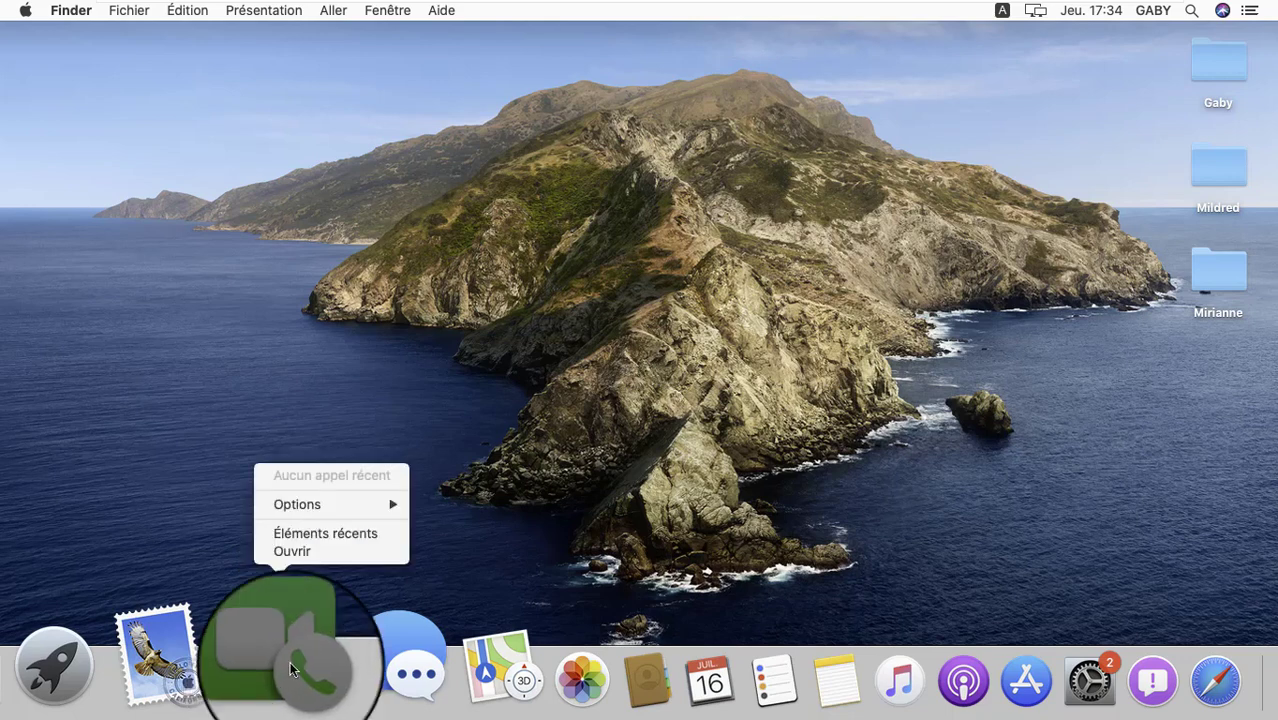
pyautogui.moveTo(301, 504)
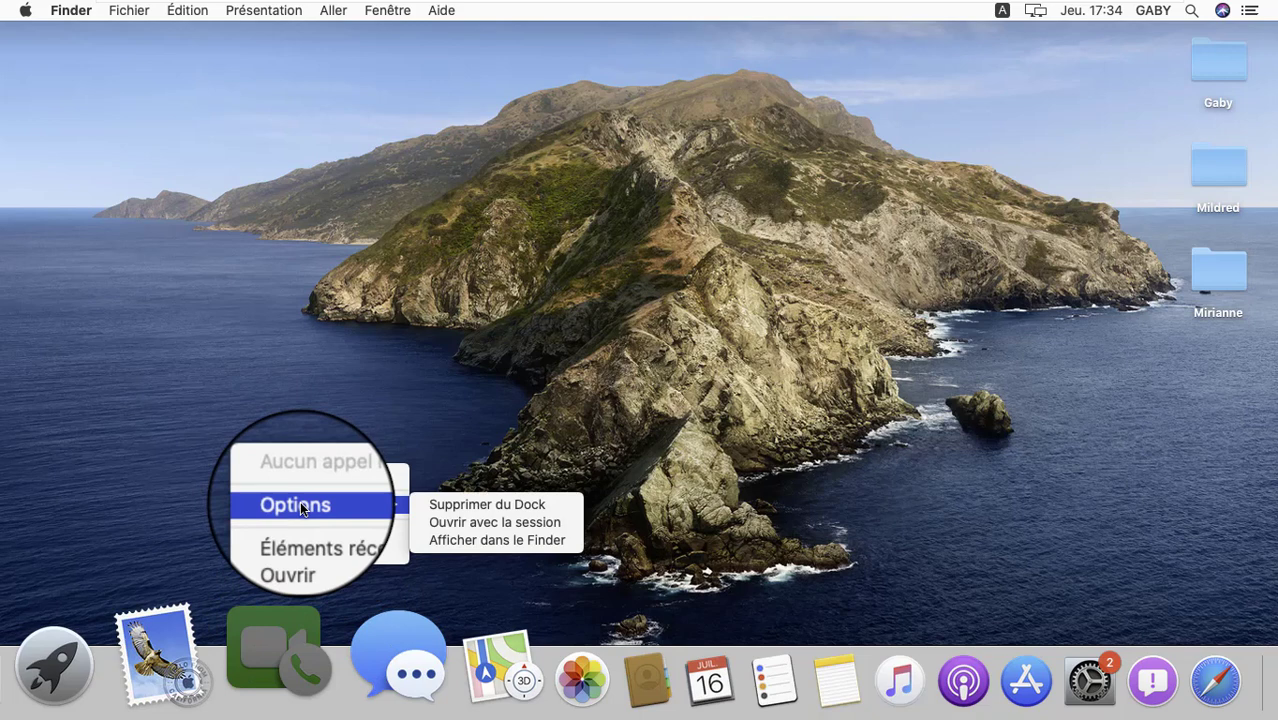
pyautogui.click(458, 504)
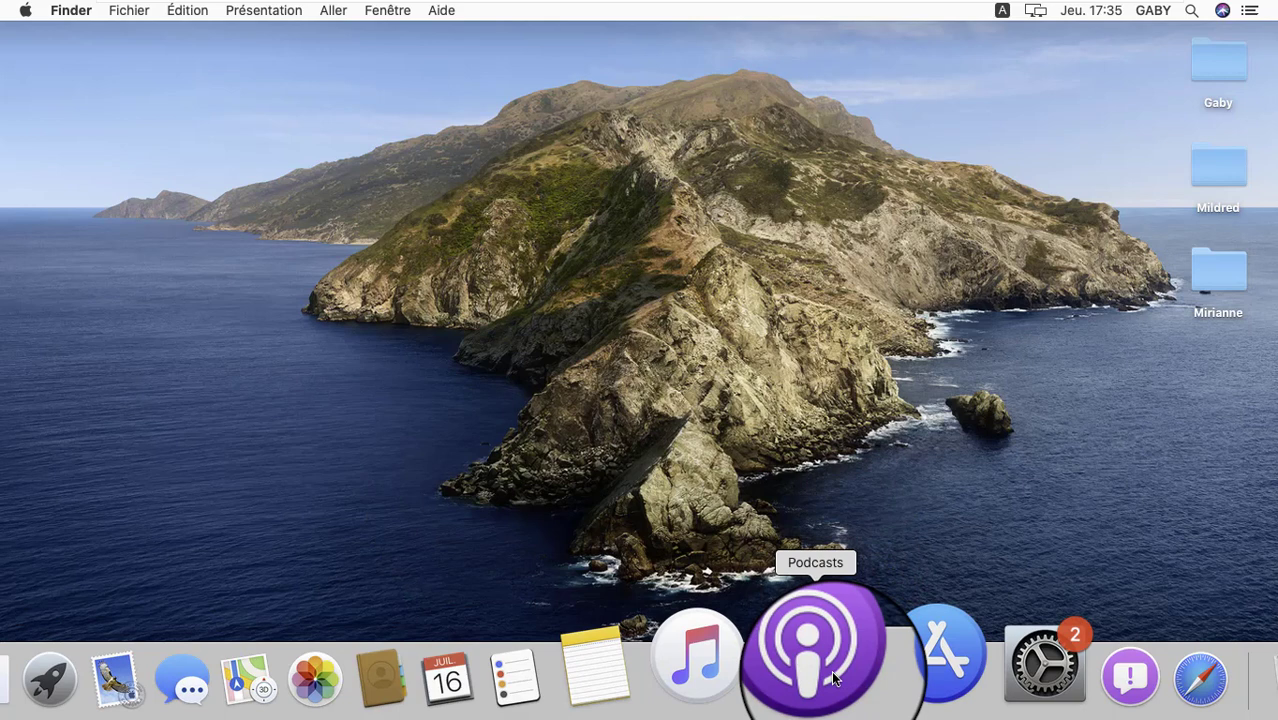
# - Remove the Podcasts app from the Dock
pyautogui.rightClick(831, 670)
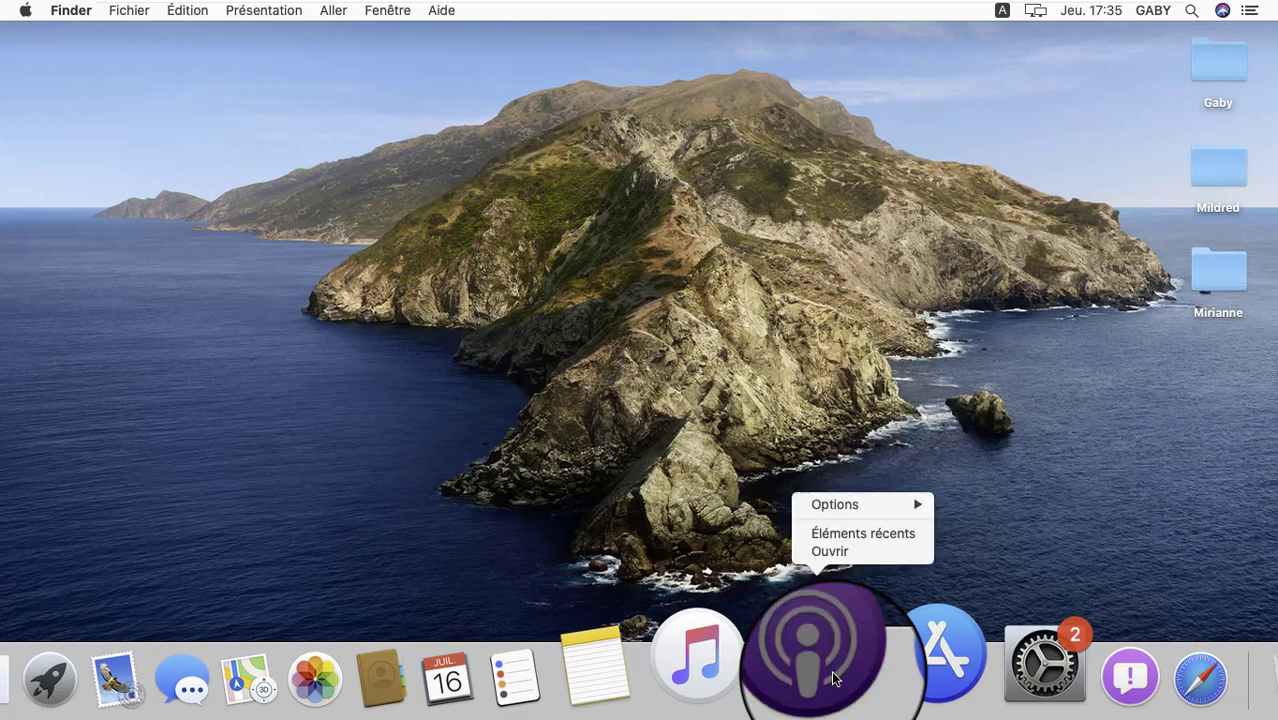
pyautogui.moveTo(873, 507)
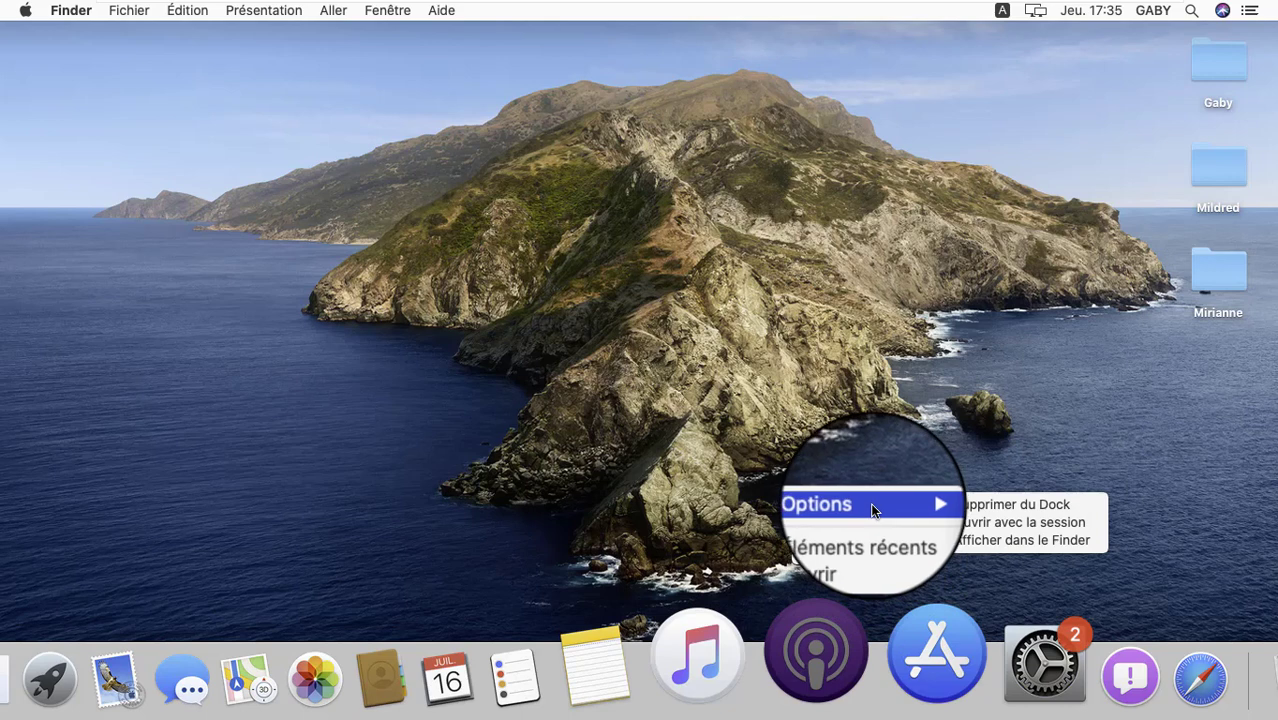
pyautogui.click(983, 507)
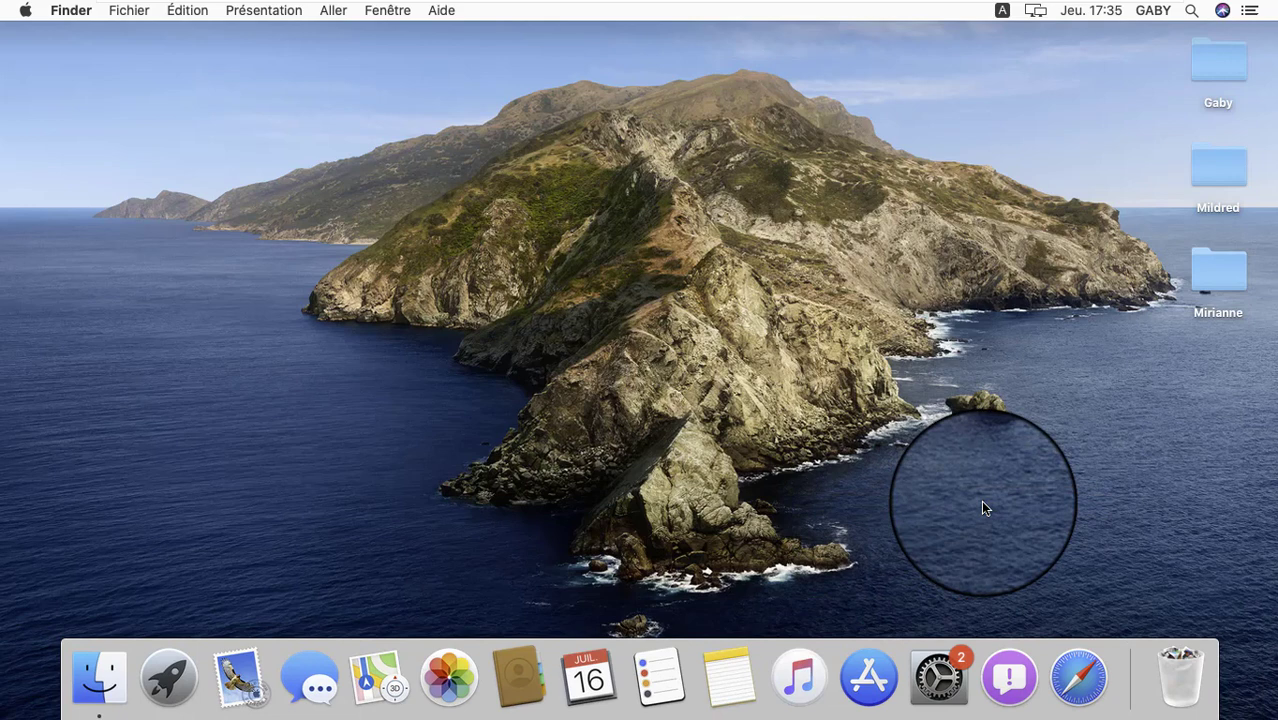
# - View the commands available for the Trash in the Dock without running any of them
pyautogui.rightClick(1178, 669)
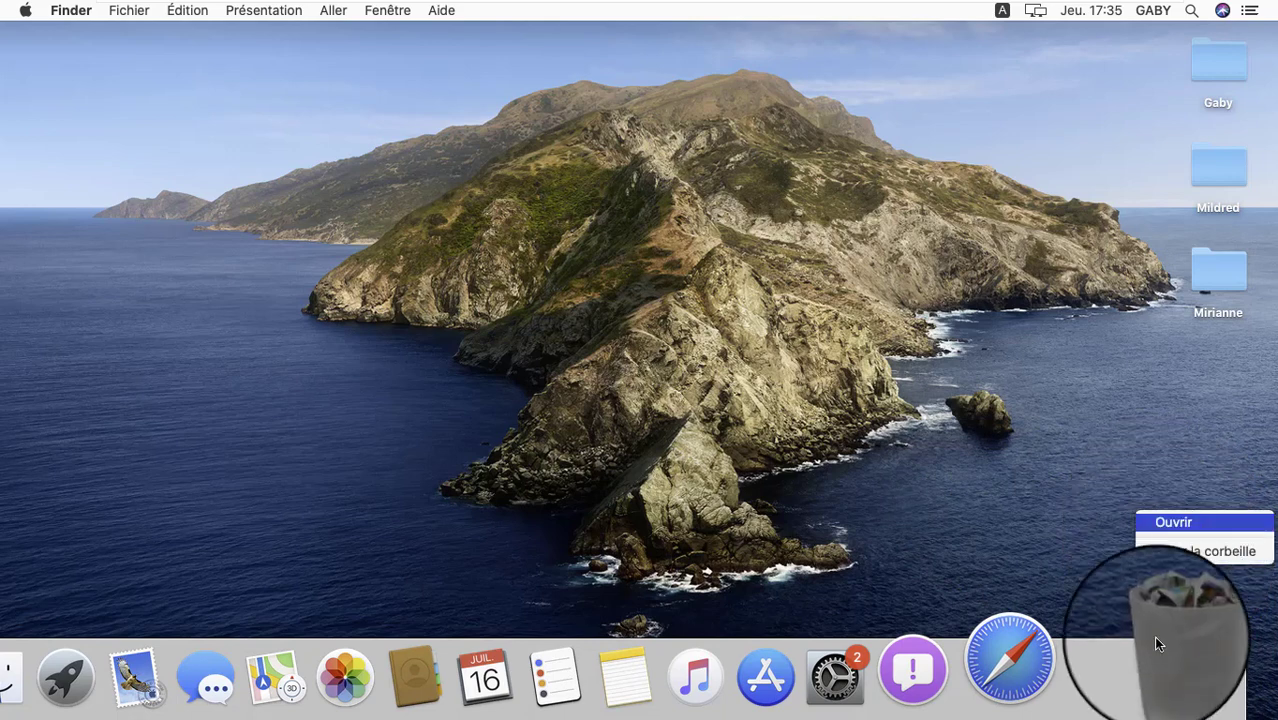
pyautogui.click(1185, 662)
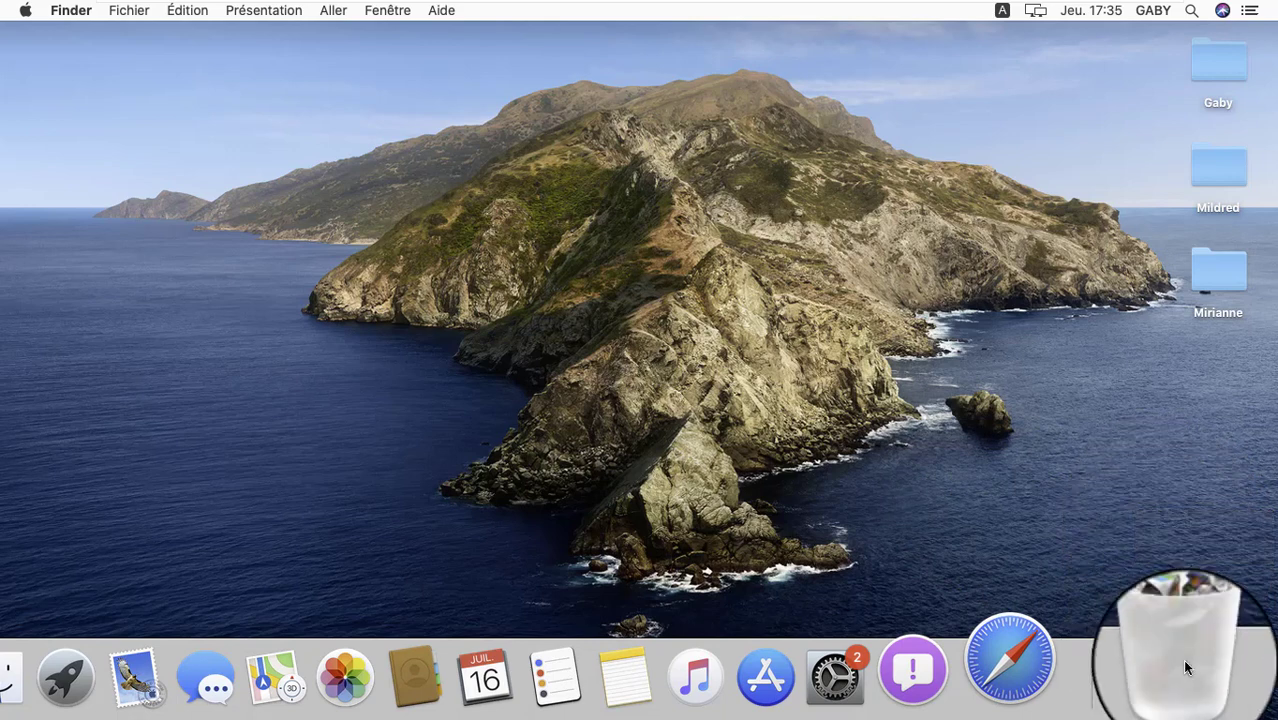
pyautogui.rightClick(1185, 662)
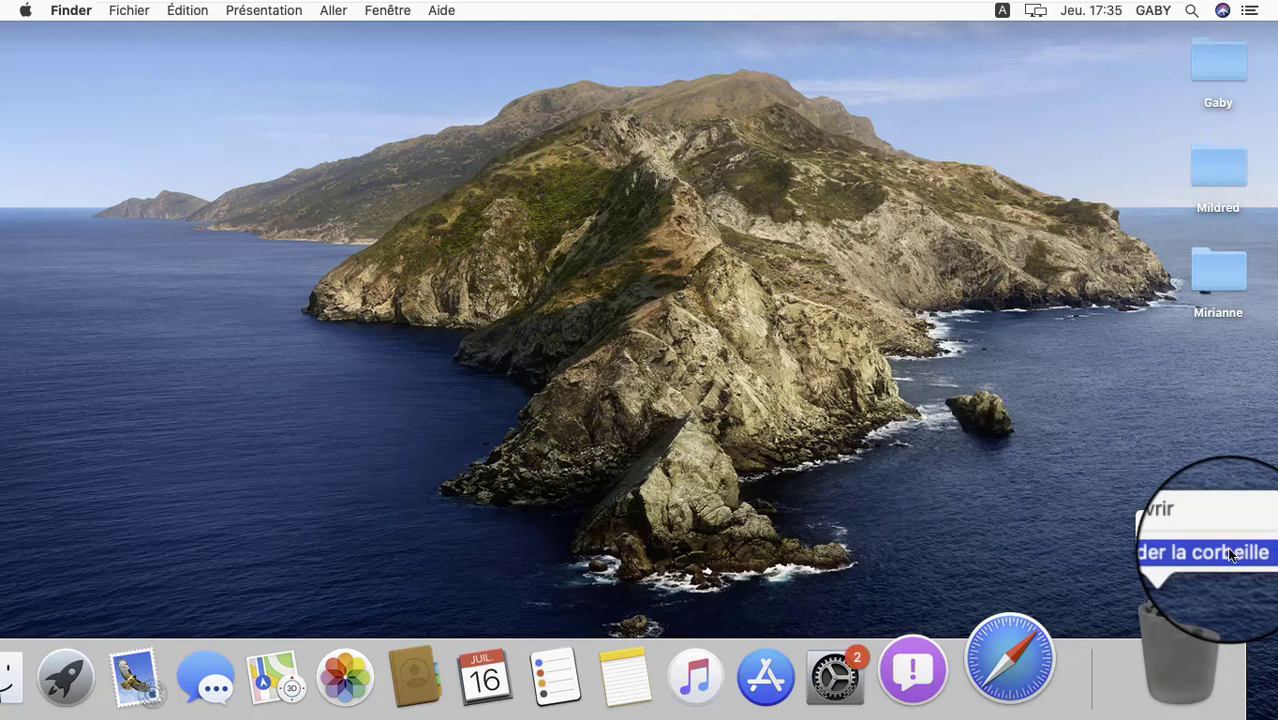
pyautogui.click(1078, 454)
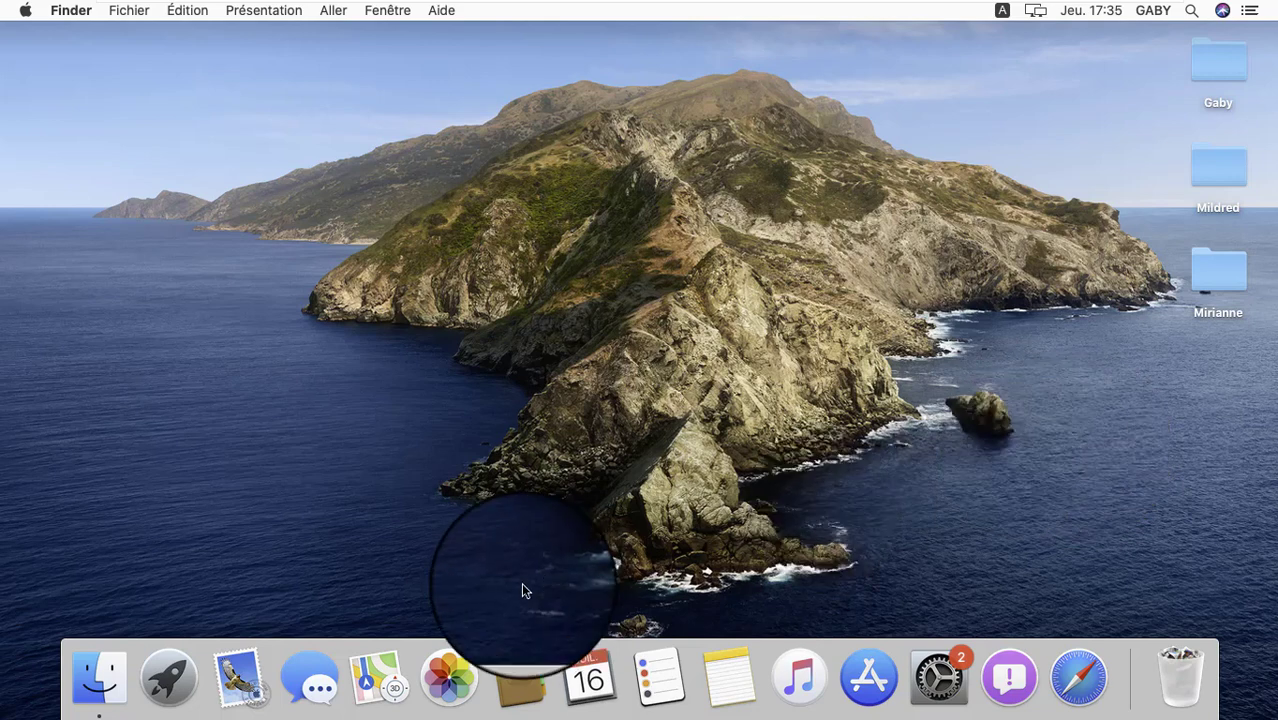
# - Launch Firefox from Launchpad and set its icon to be kept in the Dock
pyautogui.click(172, 662)
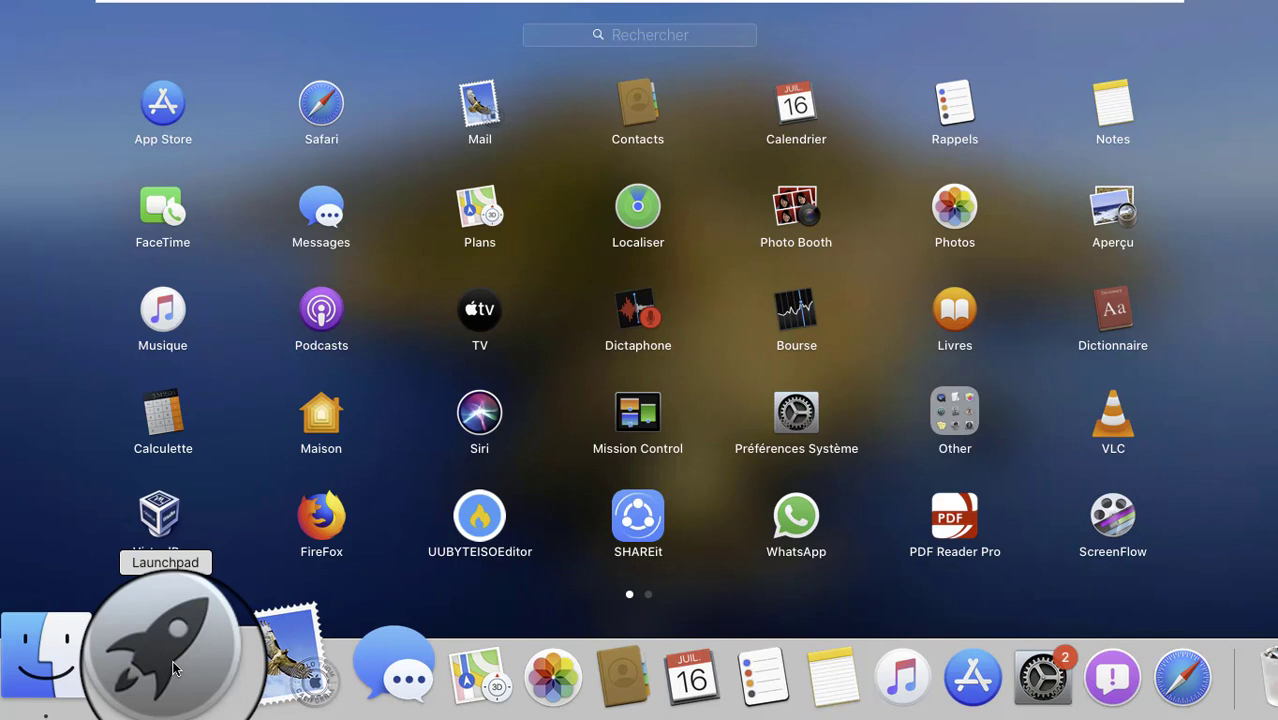
pyautogui.click(322, 518)
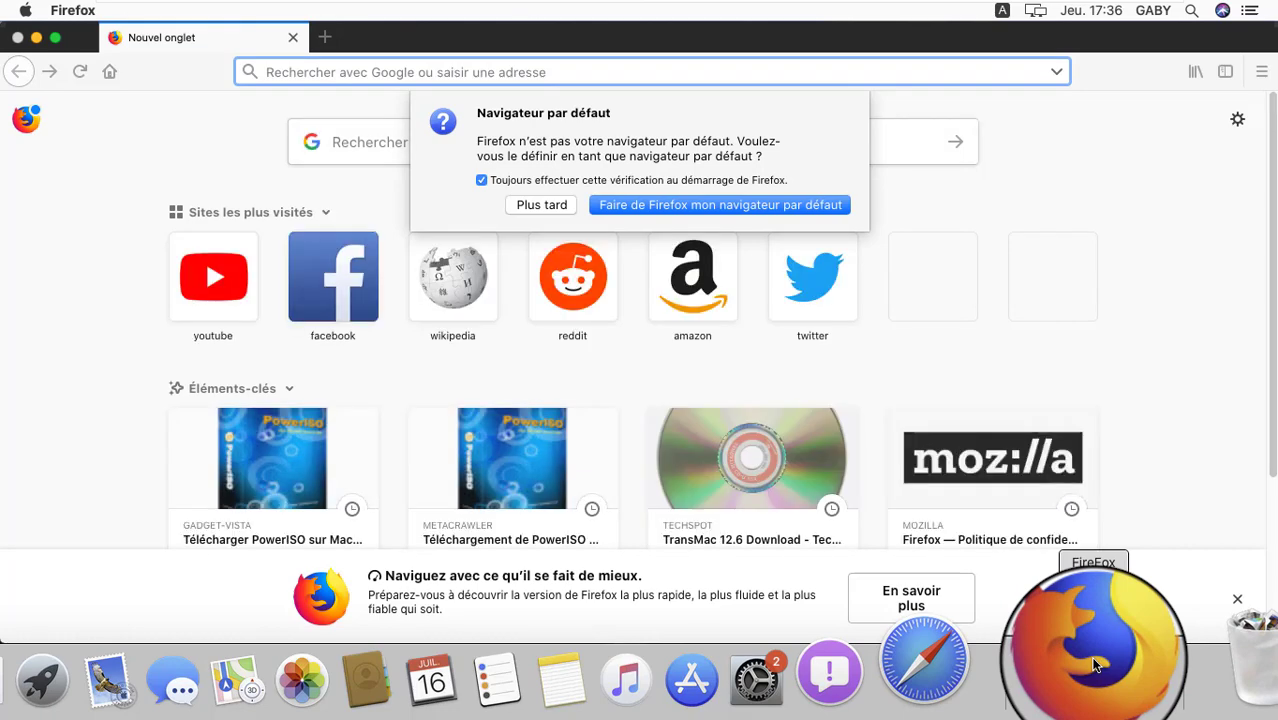
pyautogui.rightClick(1094, 665)
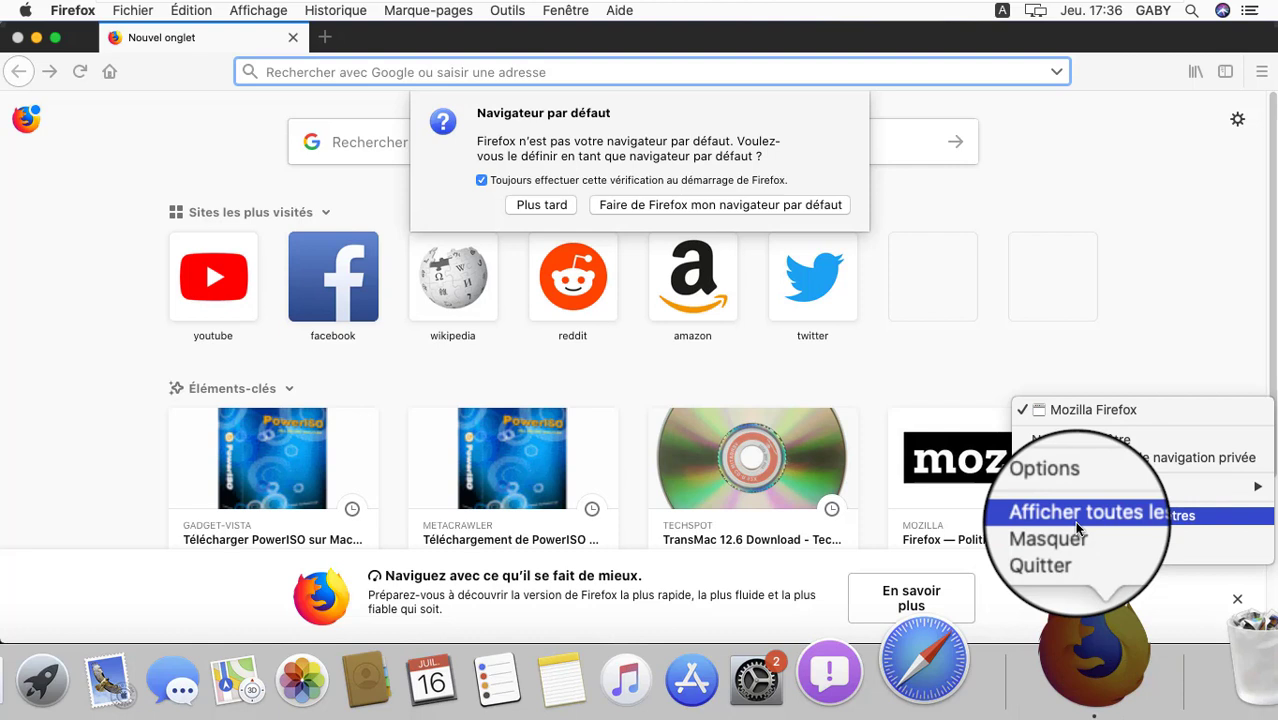
pyautogui.moveTo(1075, 488)
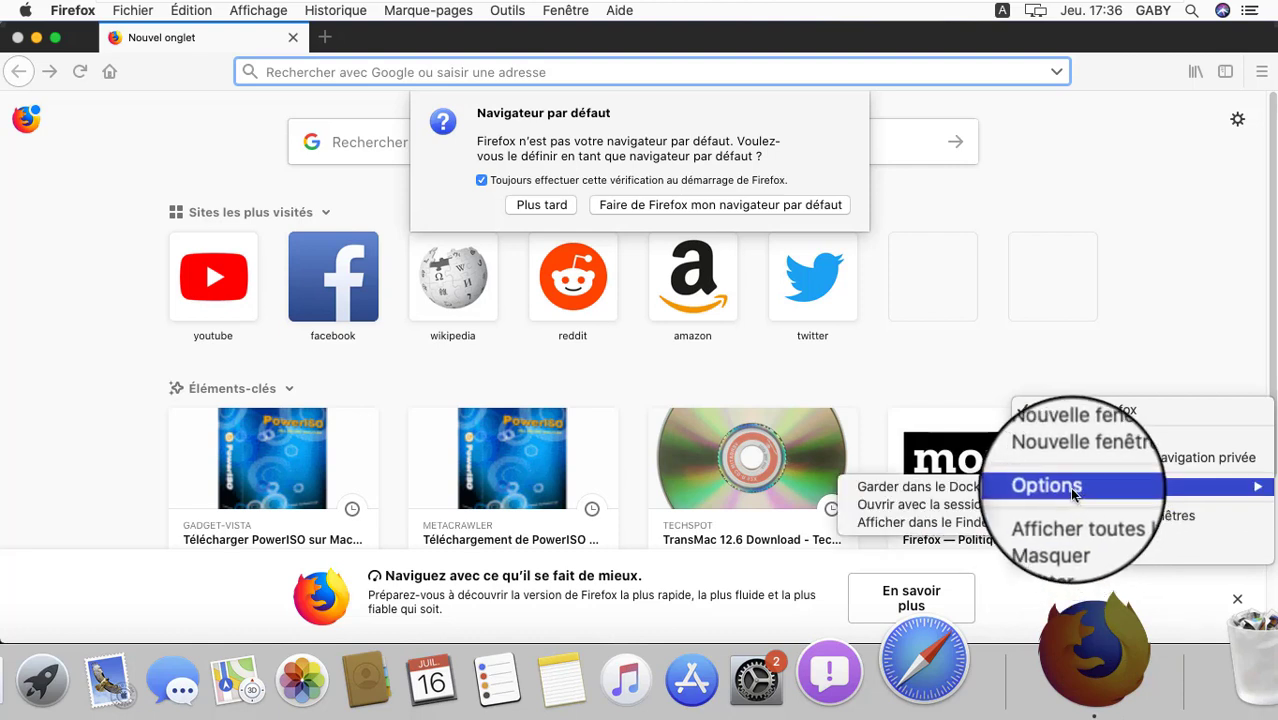
pyautogui.click(968, 487)
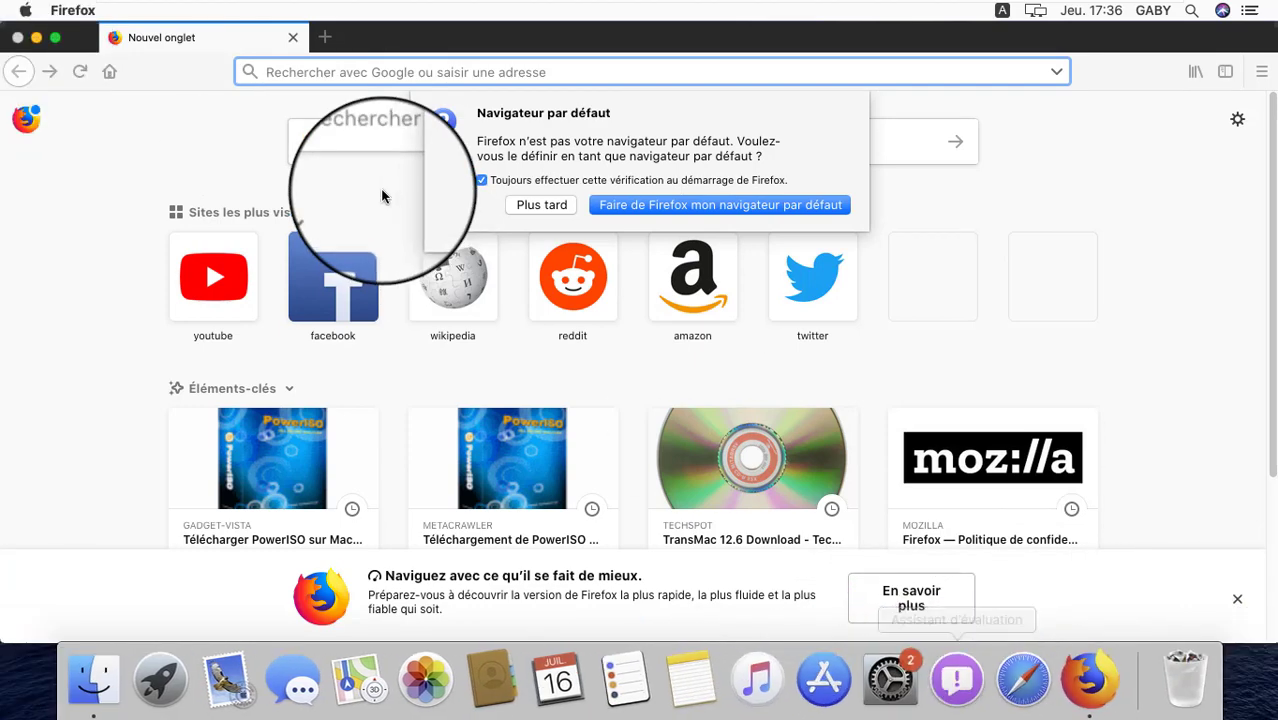
# - Postpone making Firefox the default browser, and quit Firefox completely after closing its window
pyautogui.click(530, 205)
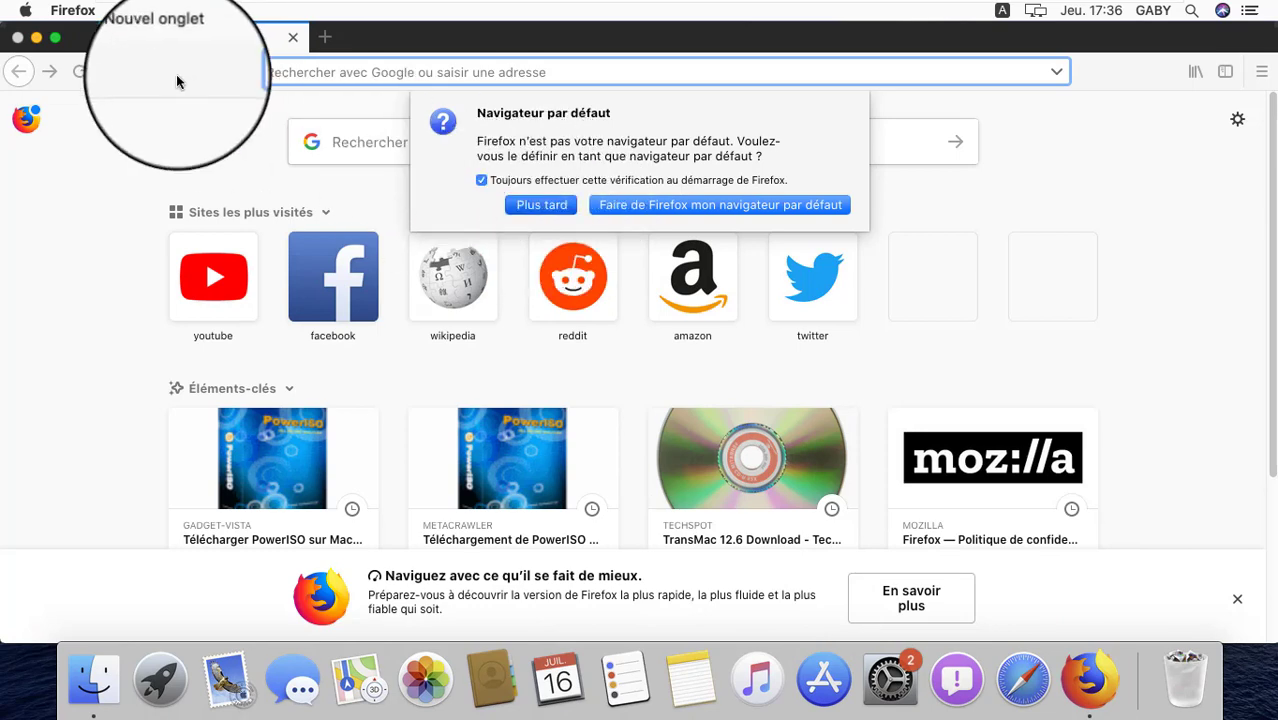
pyautogui.click(16, 37)
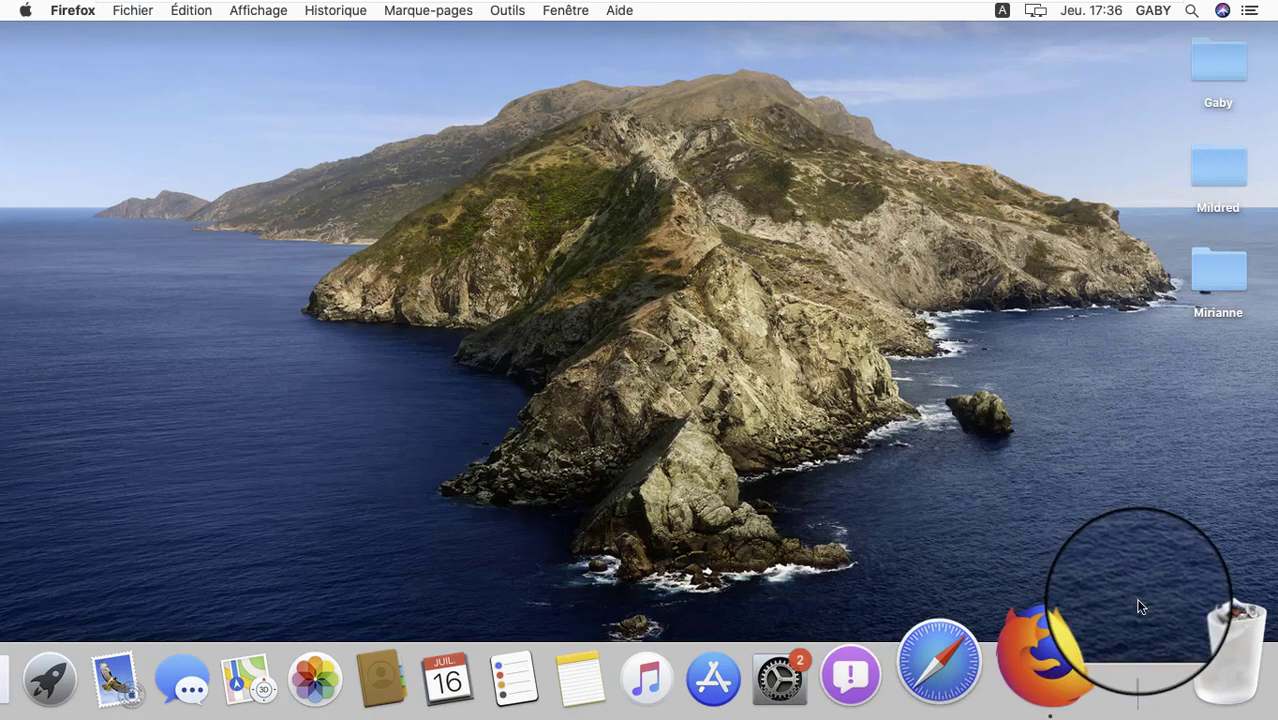
pyautogui.rightClick(1089, 659)
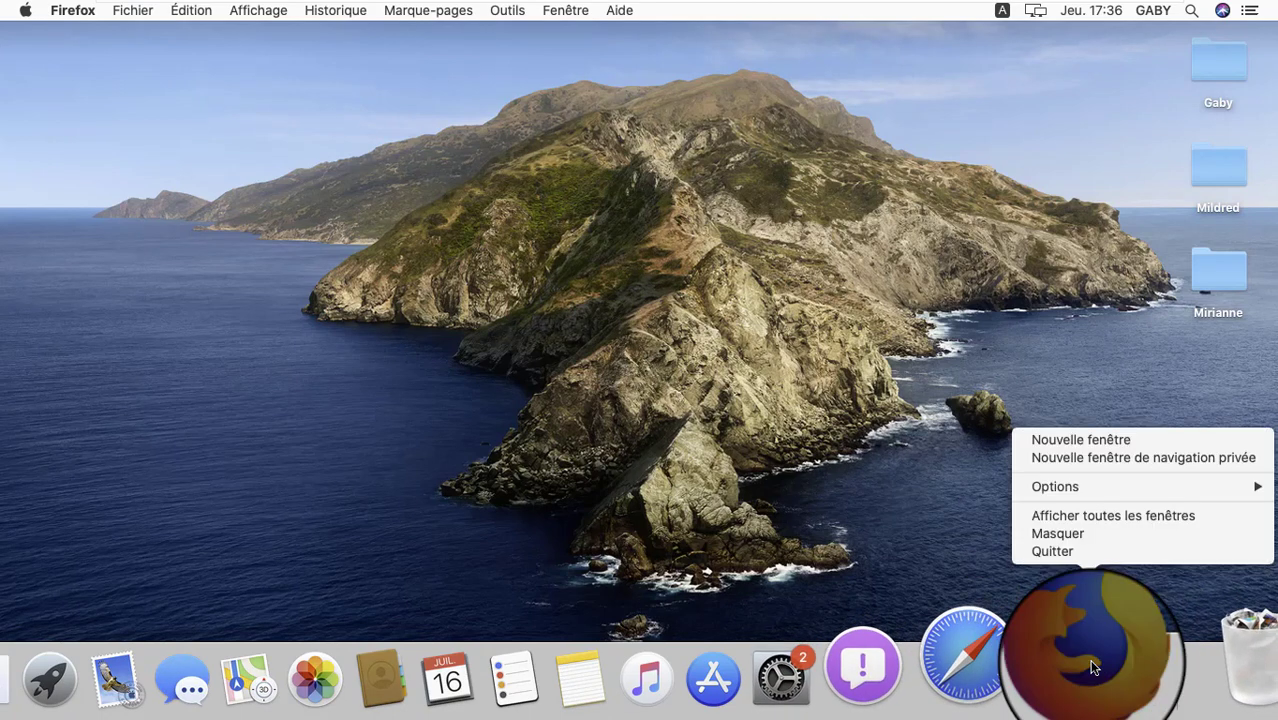
pyautogui.click(1052, 556)
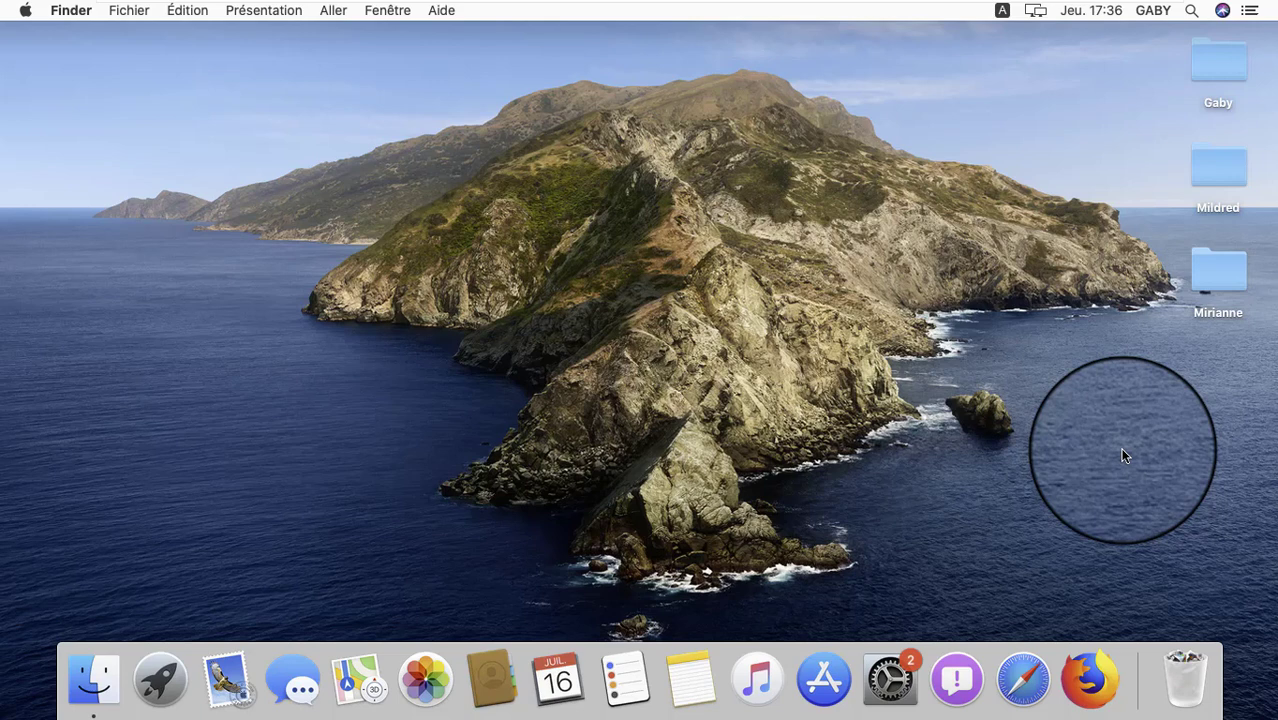
# - Start Siri and dismiss its response window
pyautogui.click(165, 688)
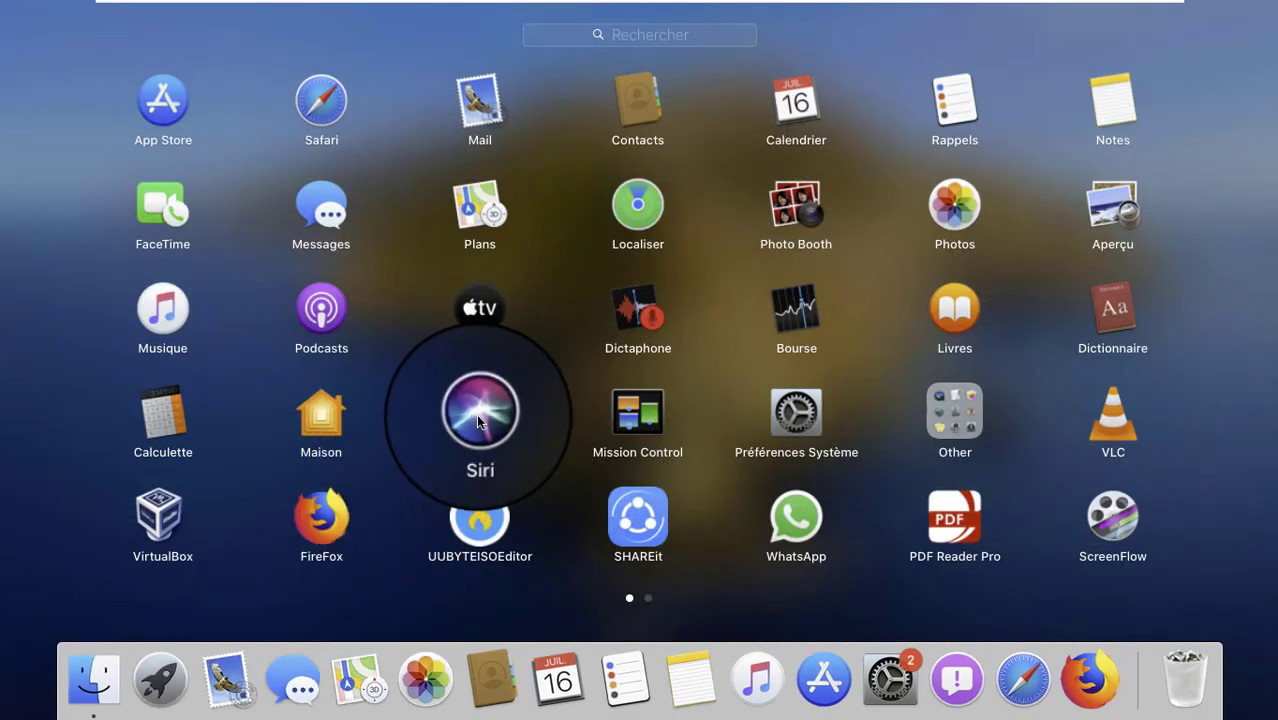
pyautogui.click(478, 413)
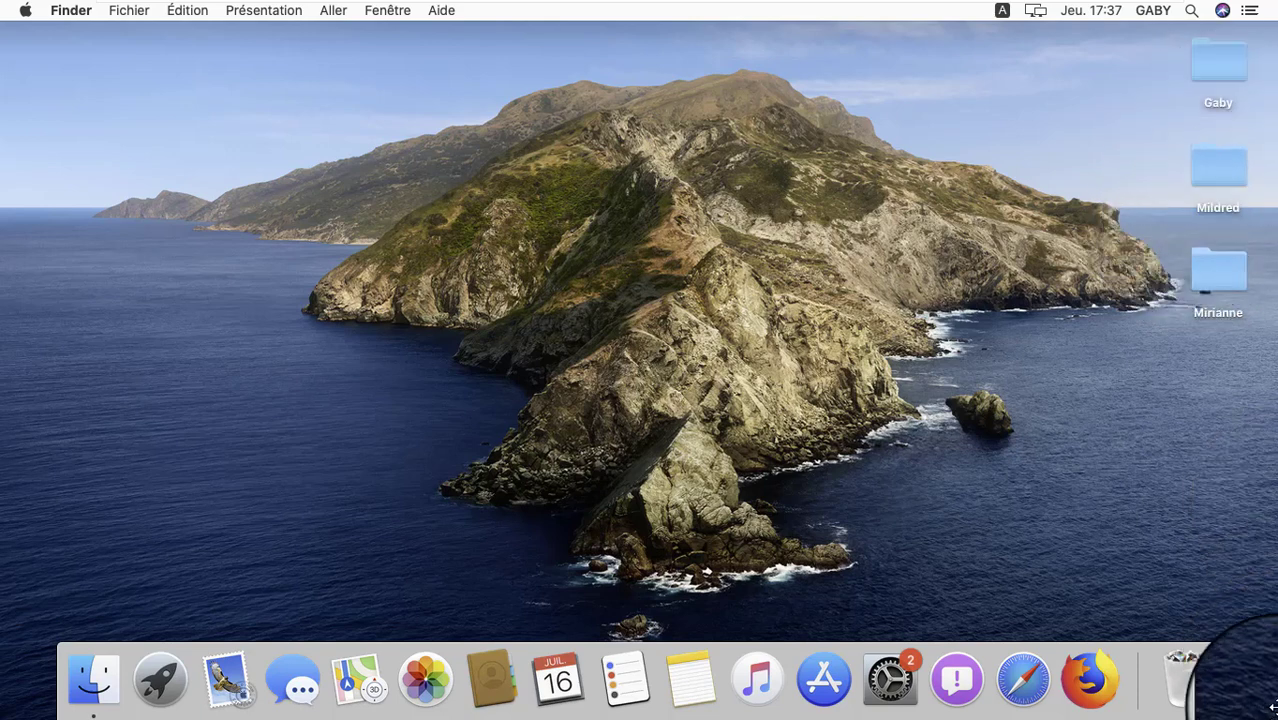
pyautogui.click(1222, 11)
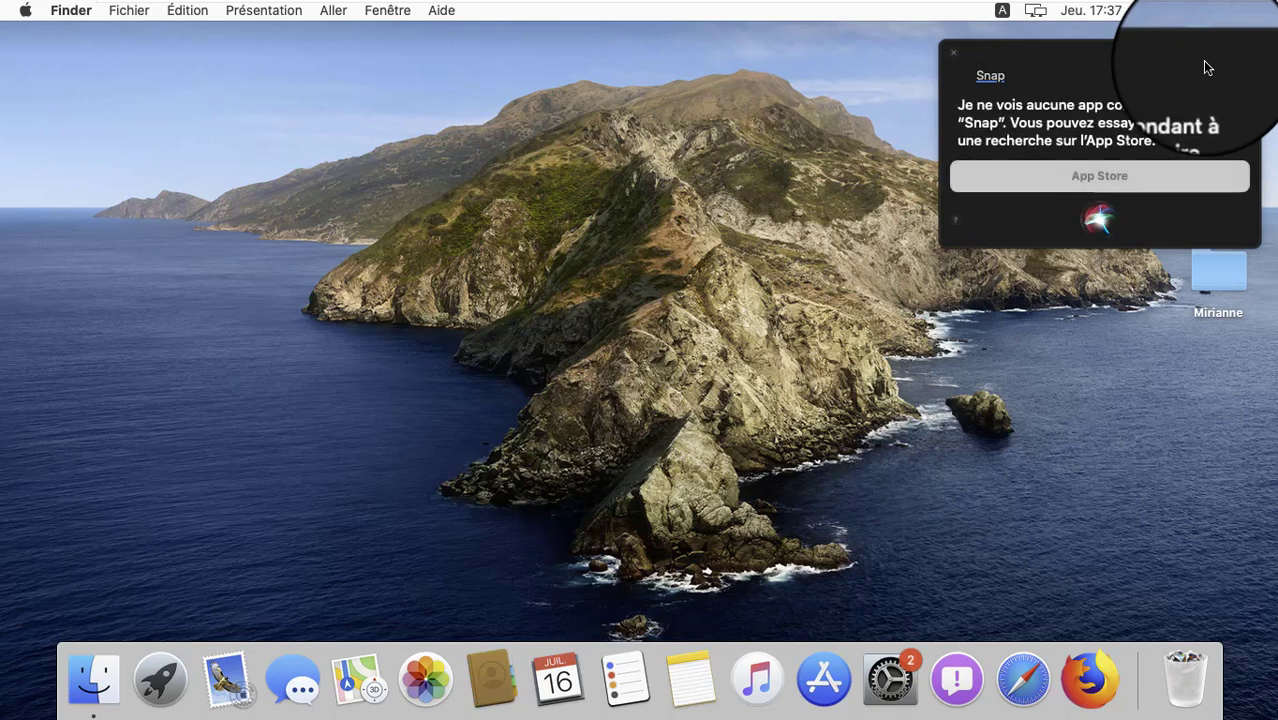
pyautogui.click(954, 55)
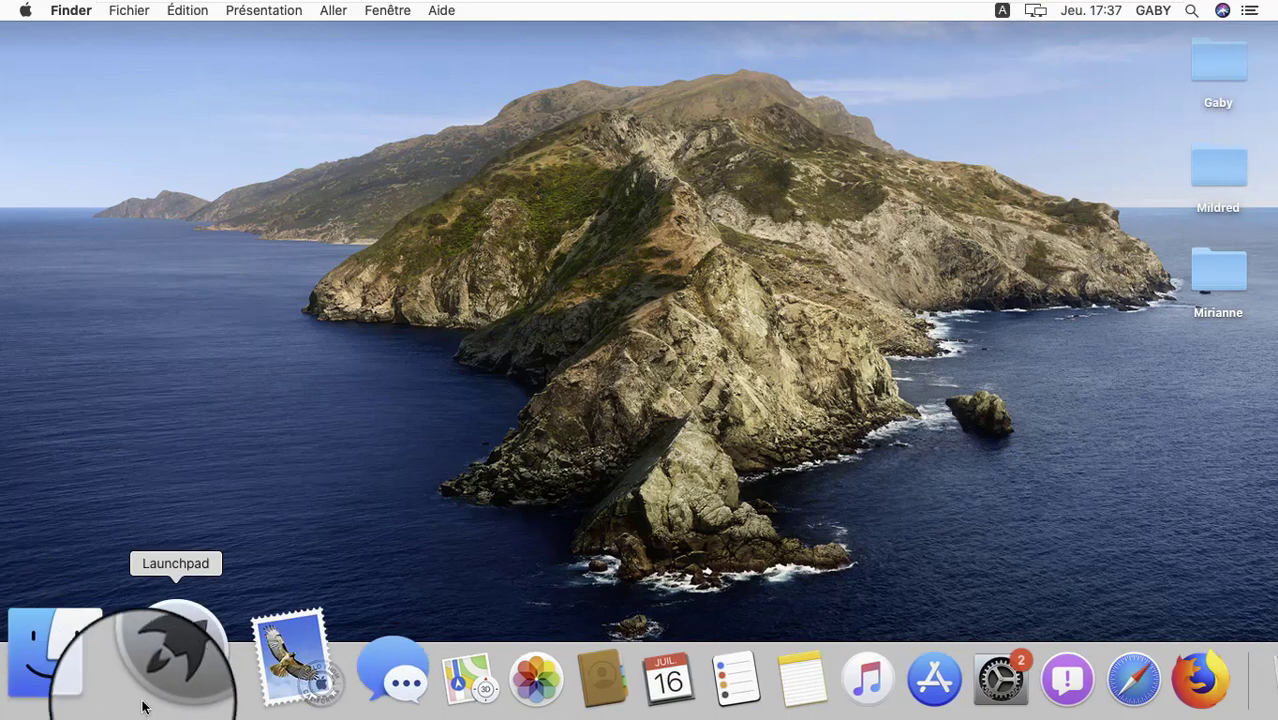
# - Launch VLC from Launchpad and set its icon to be kept in the Dock
pyautogui.click(179, 681)
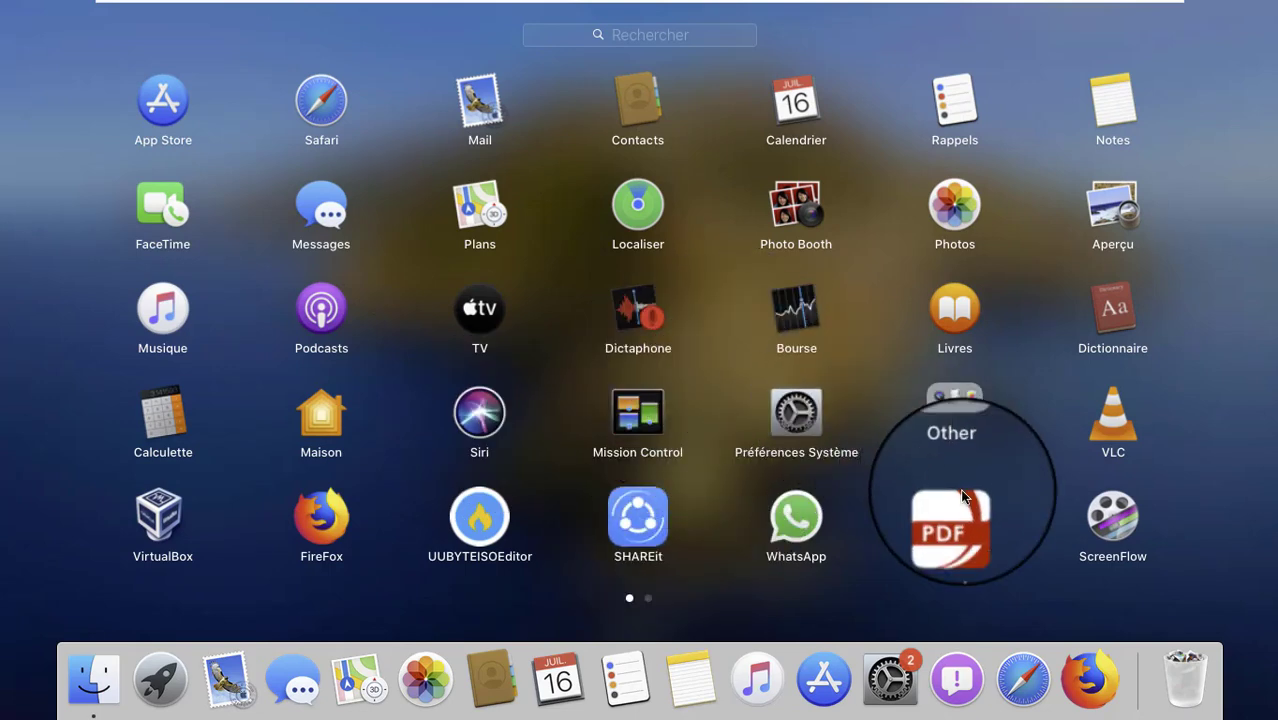
pyautogui.click(1111, 428)
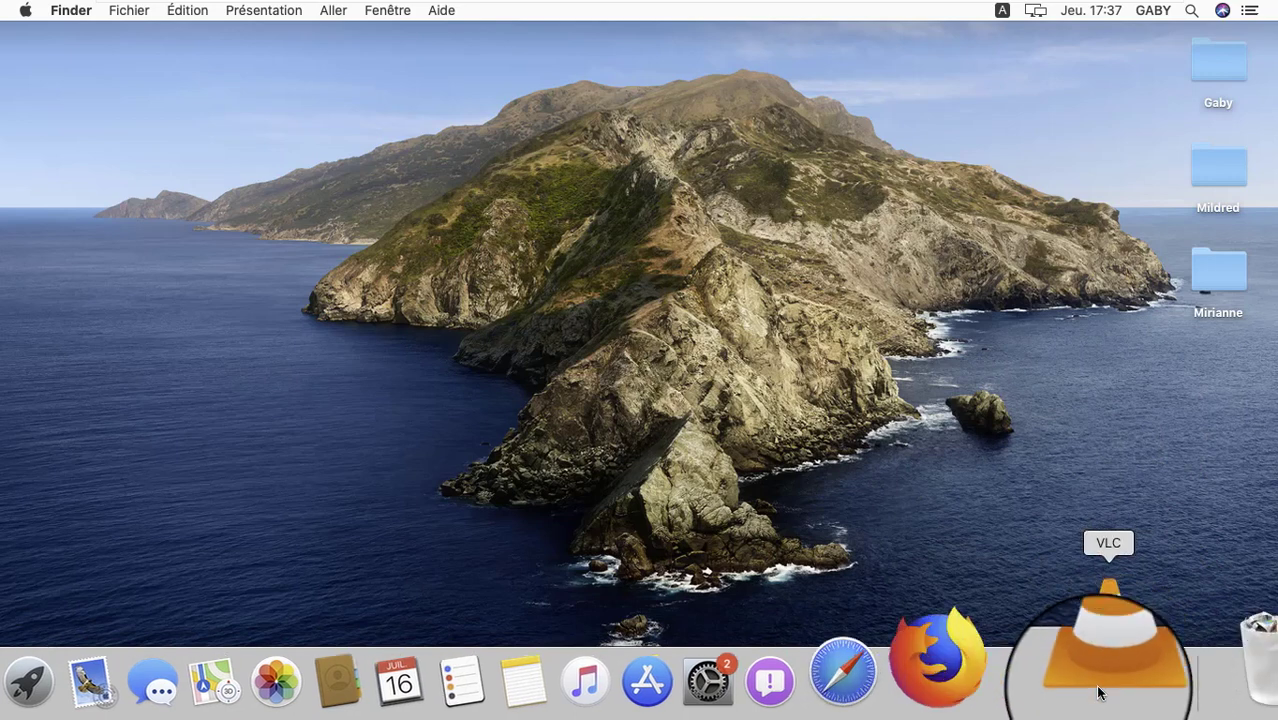
pyautogui.rightClick(1100, 687)
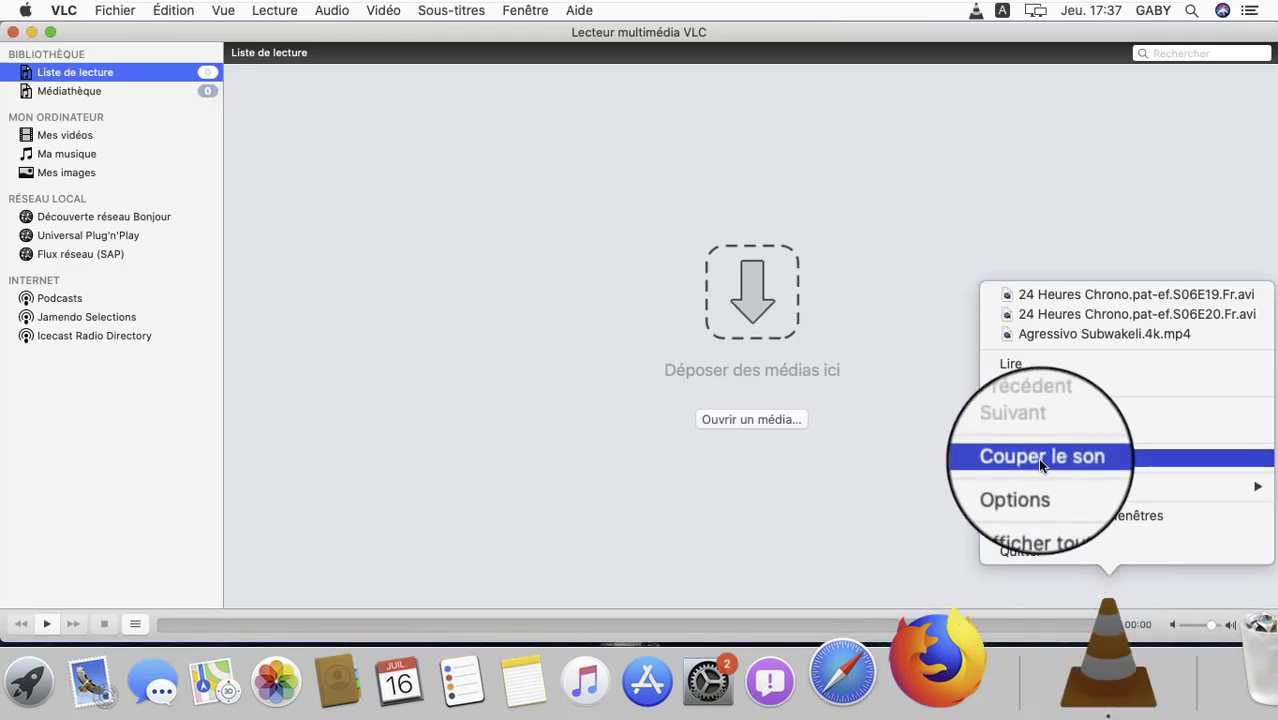
pyautogui.moveTo(1039, 487)
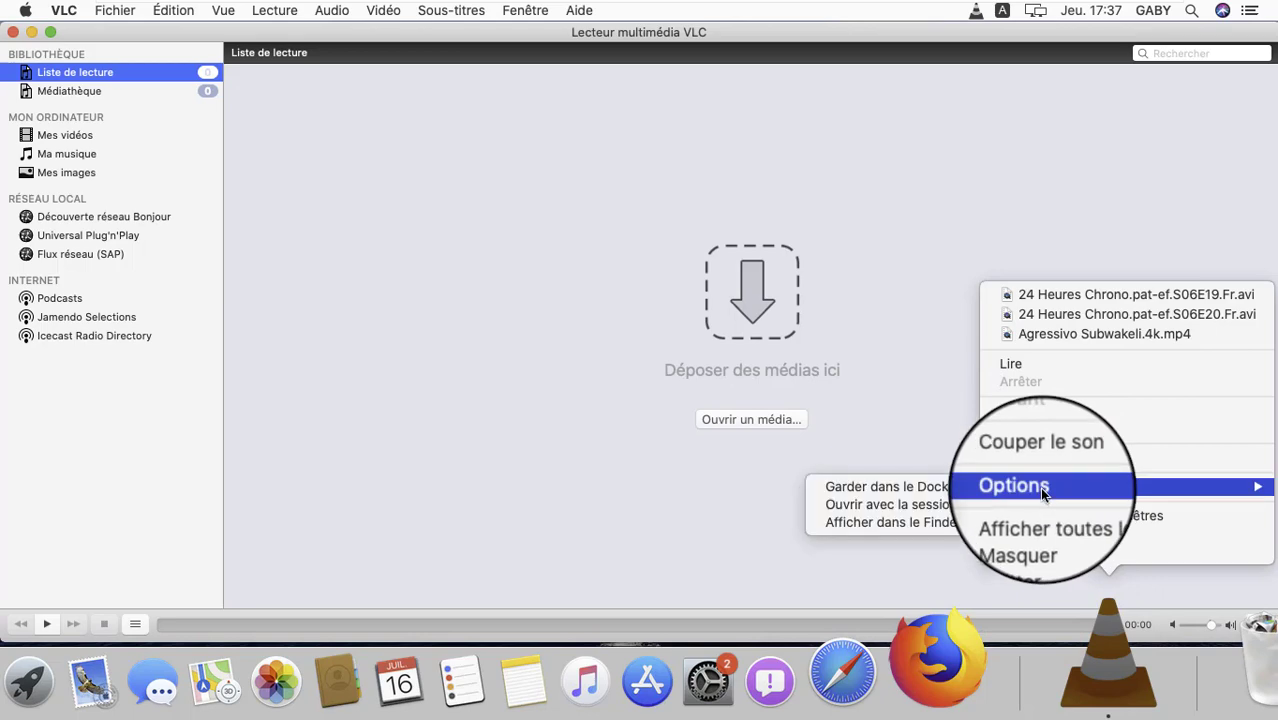
pyautogui.click(924, 490)
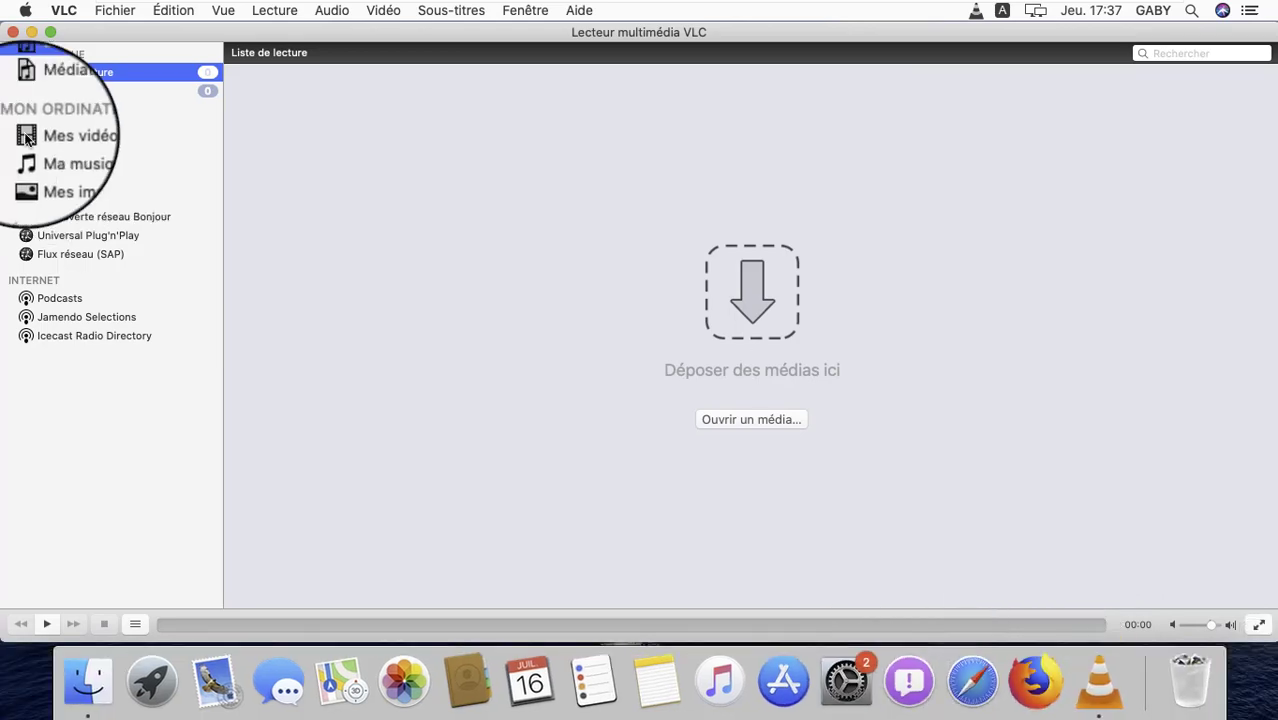
# - Close the VLC window, quit VLC completely and return to the desktop
pyautogui.click(13, 32)
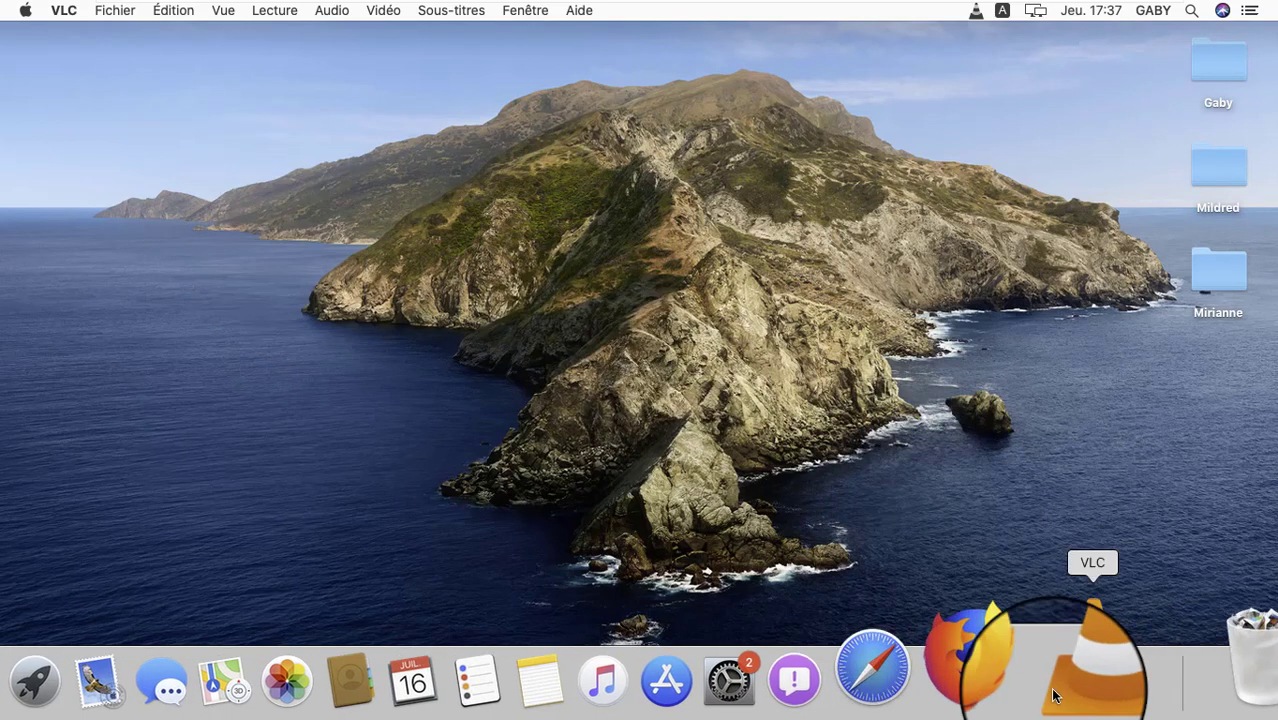
pyautogui.rightClick(1095, 690)
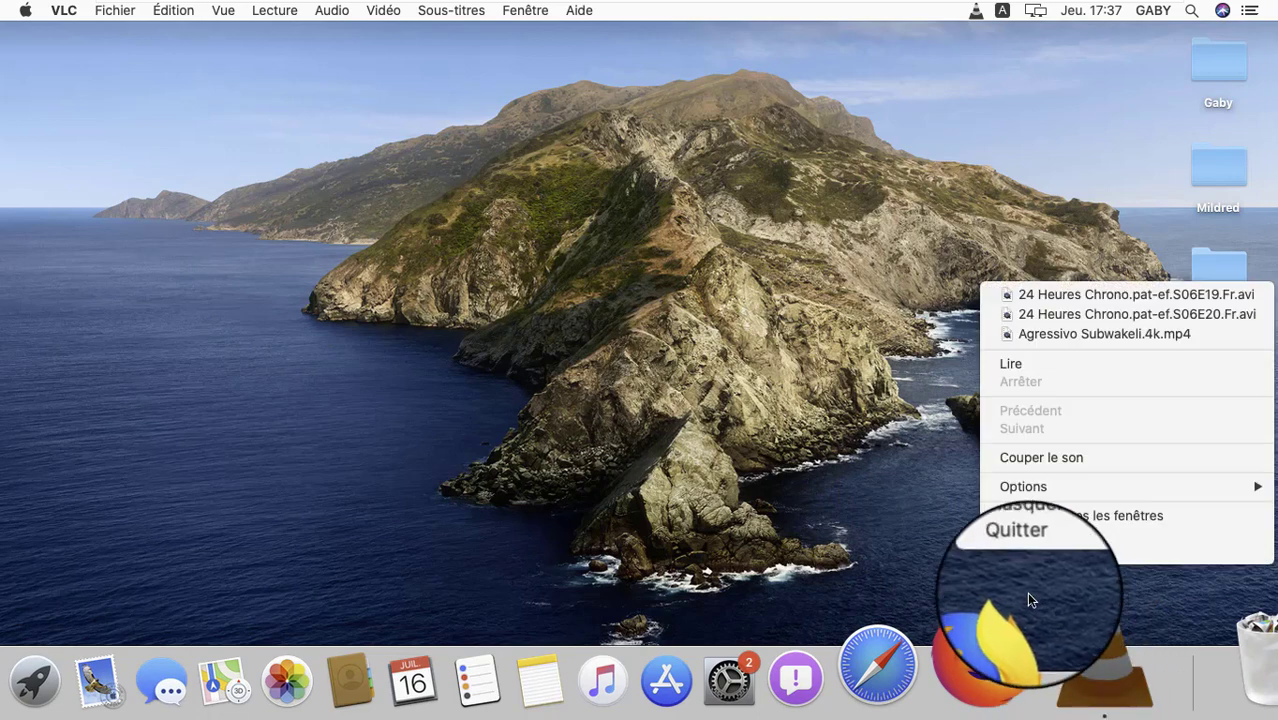
pyautogui.click(1020, 546)
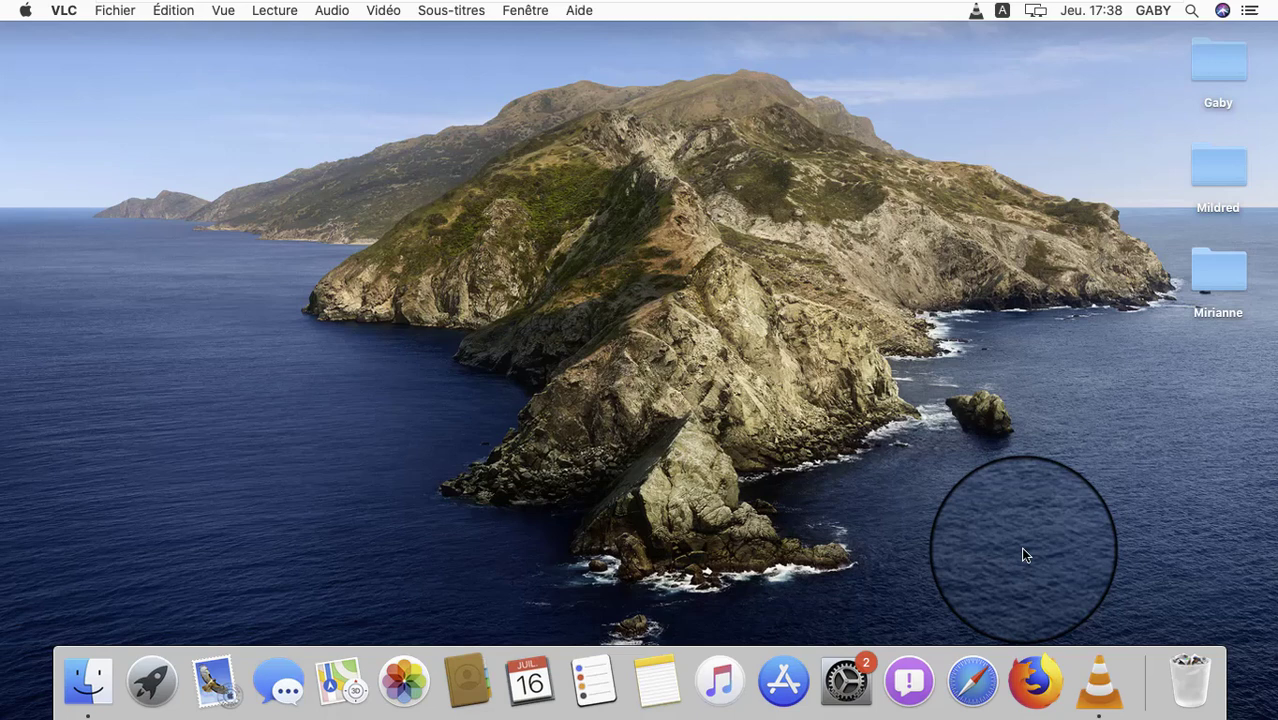
pyautogui.click(582, 316)
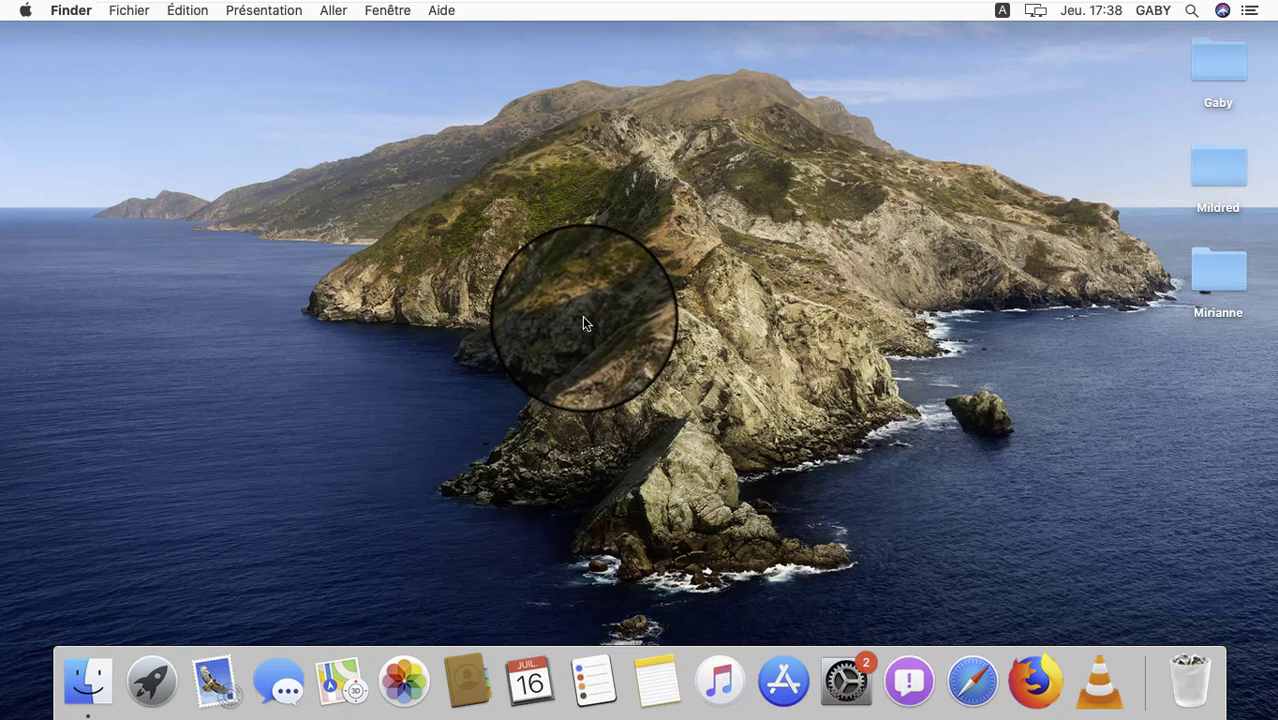
# - Open the Dock settings in System Preferences and reduce the Dock size to about the middle of its range
pyautogui.click(25, 12)
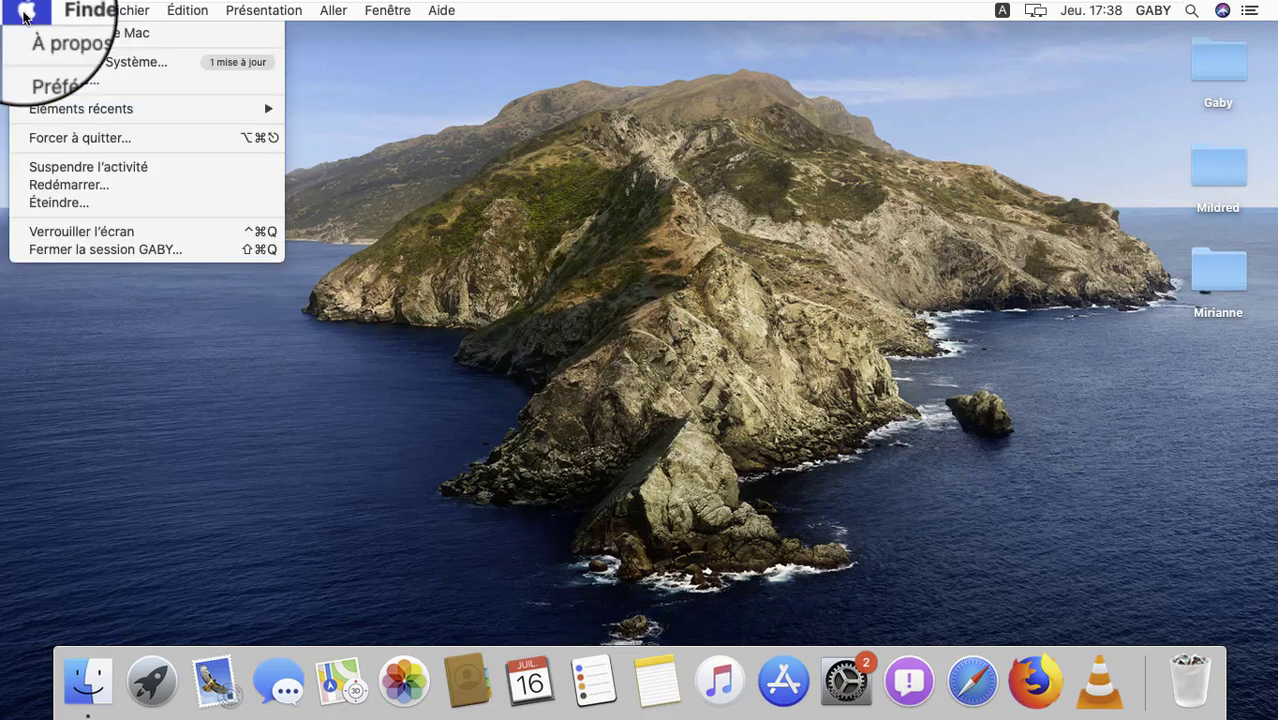
pyautogui.click(66, 65)
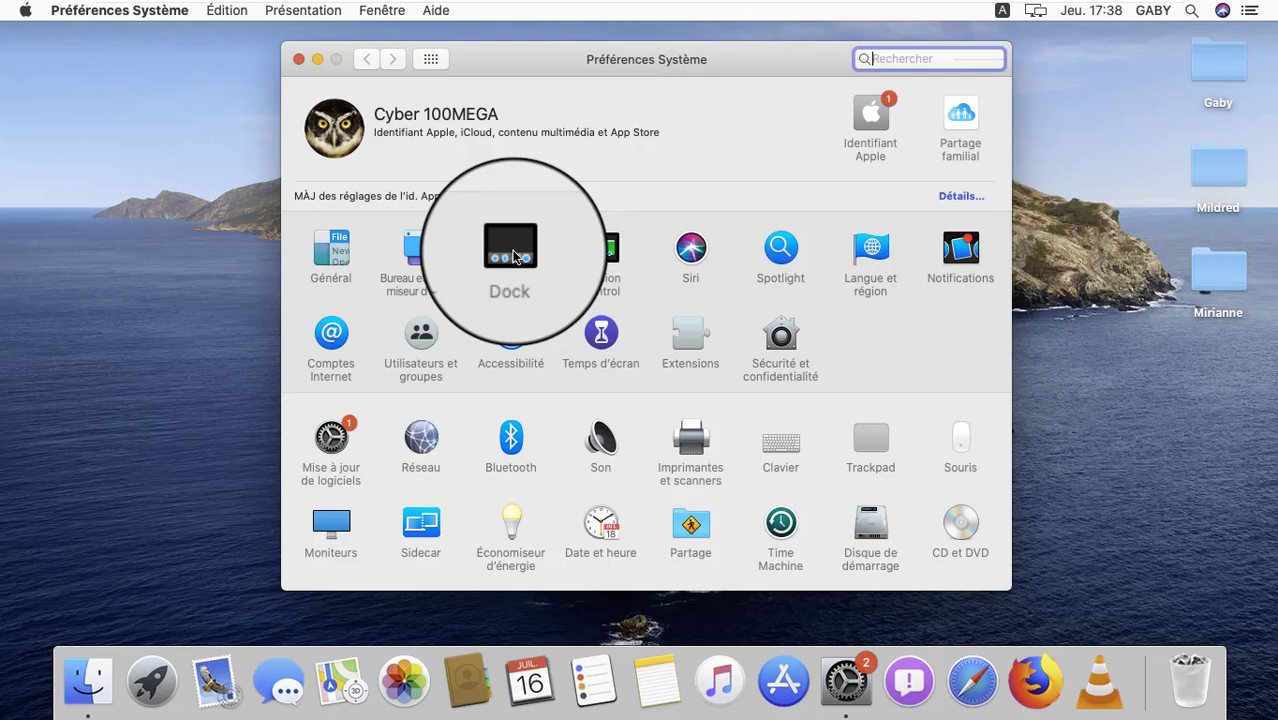
pyautogui.click(512, 256)
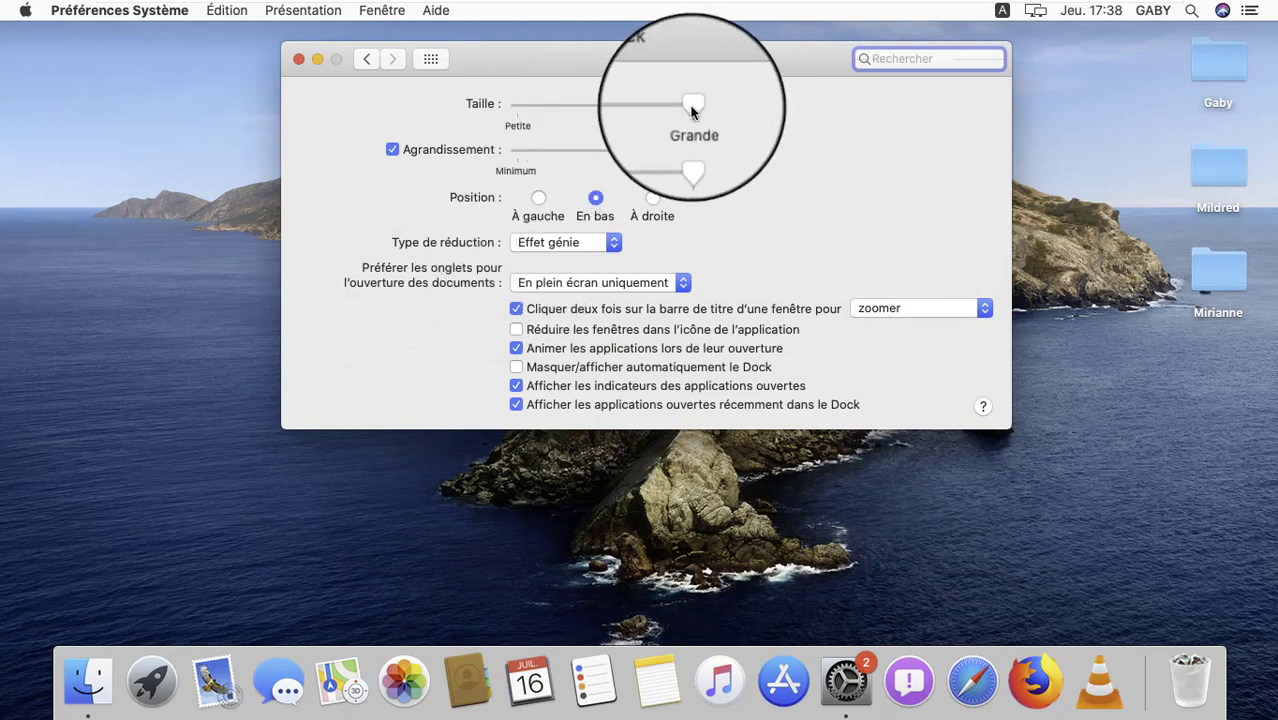
pyautogui.moveTo(692, 107); pyautogui.dragTo(598, 117)
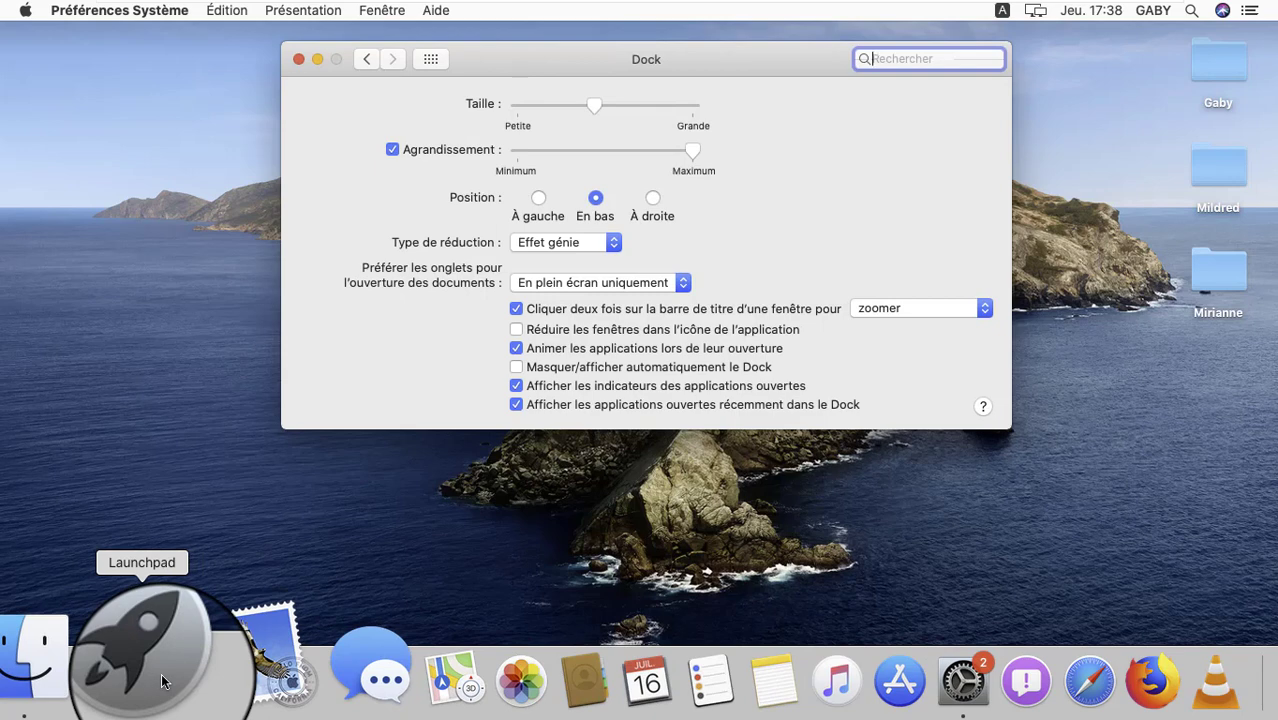
# - Turn Dock magnification off and on again, and try the Dock on the left and right sides of the screen
pyautogui.click(392, 152)
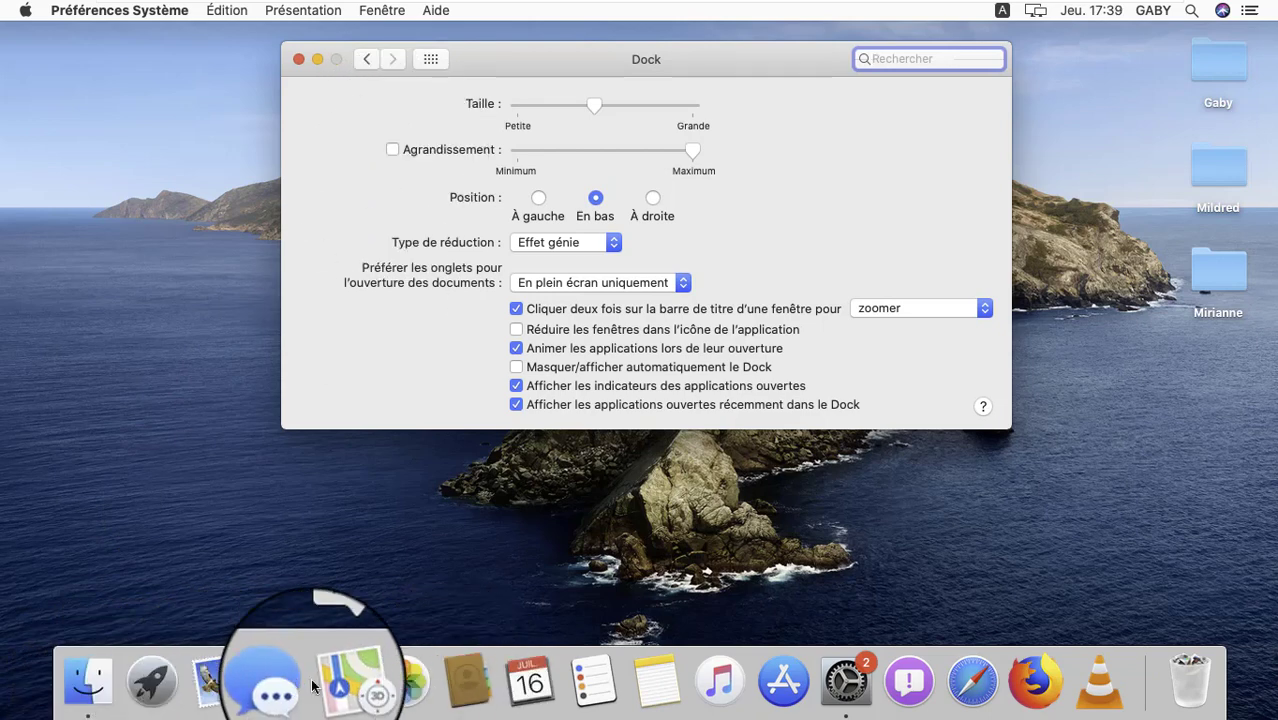
pyautogui.click(392, 151)
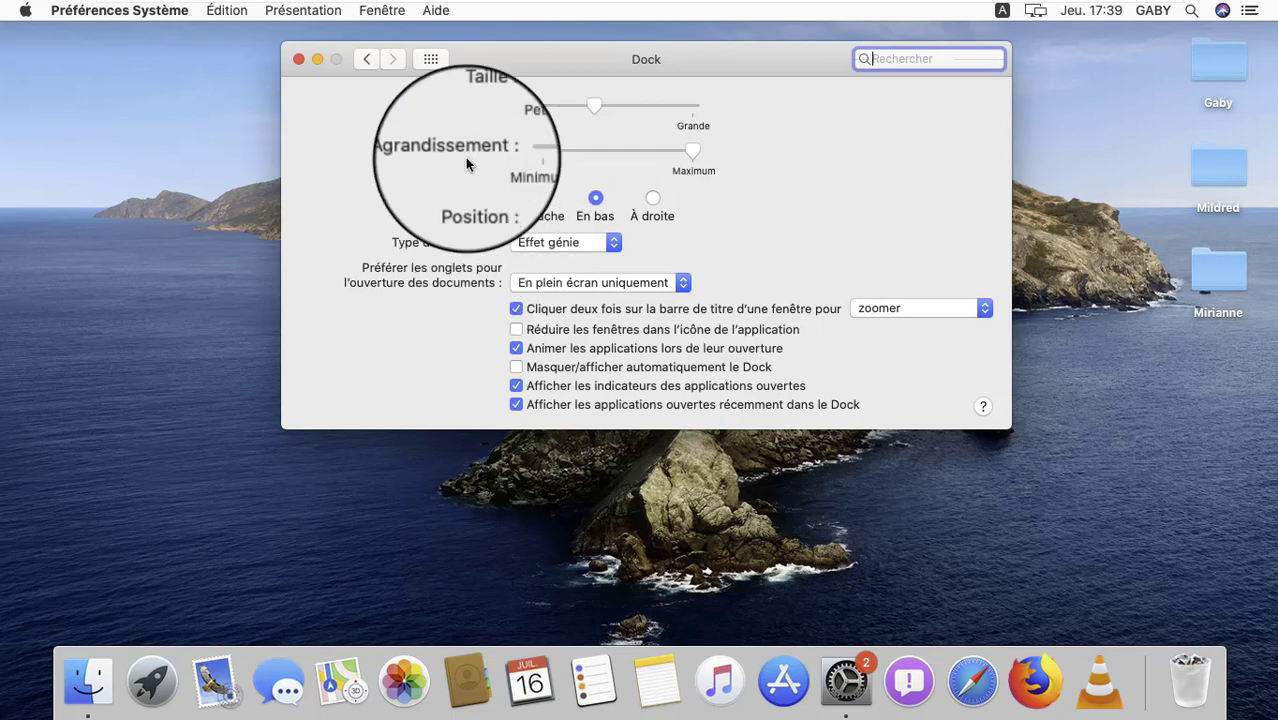
pyautogui.click(539, 199)
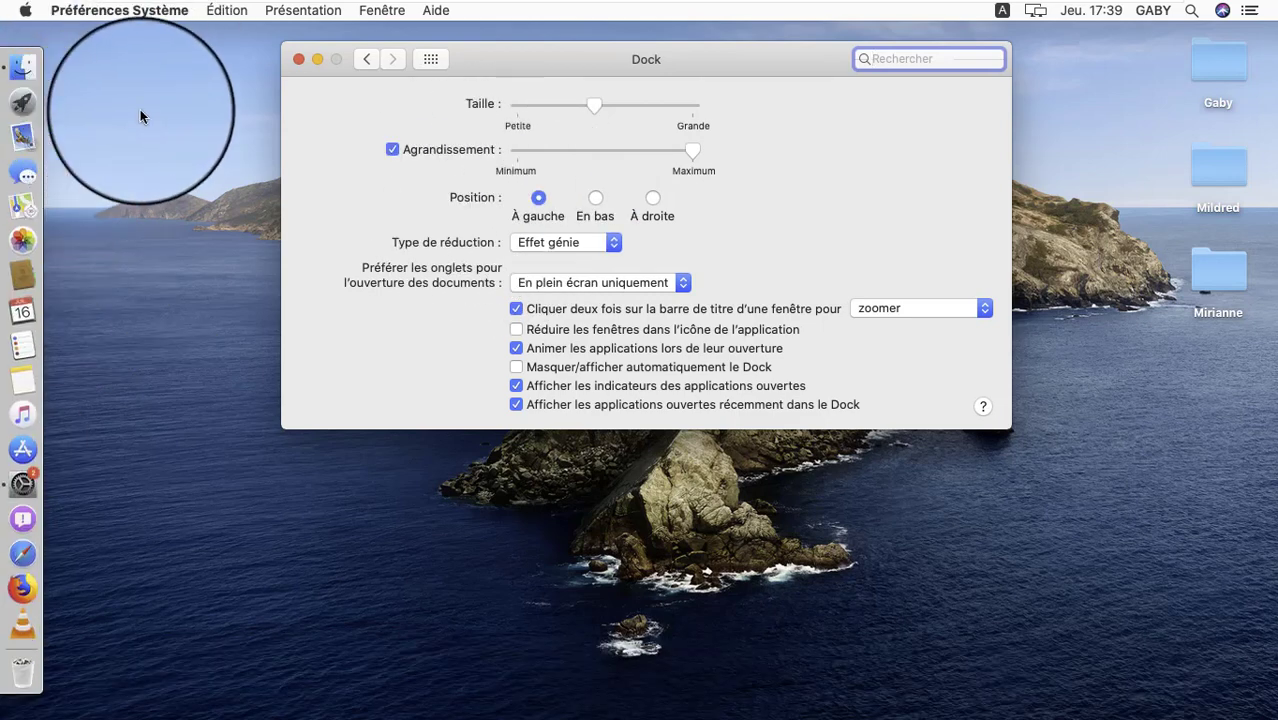
pyautogui.click(652, 199)
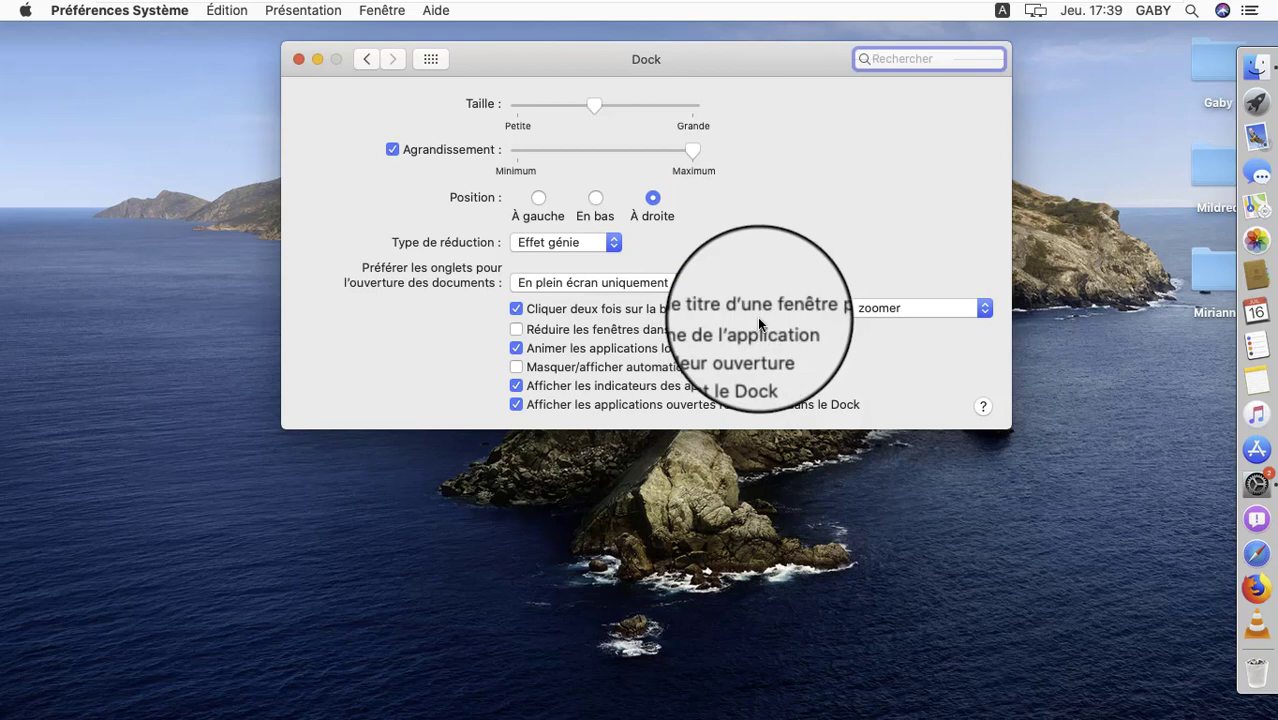
# - Keep the title-bar action set to "zoomer" and open the Applications folder in Finder
pyautogui.click(984, 311)
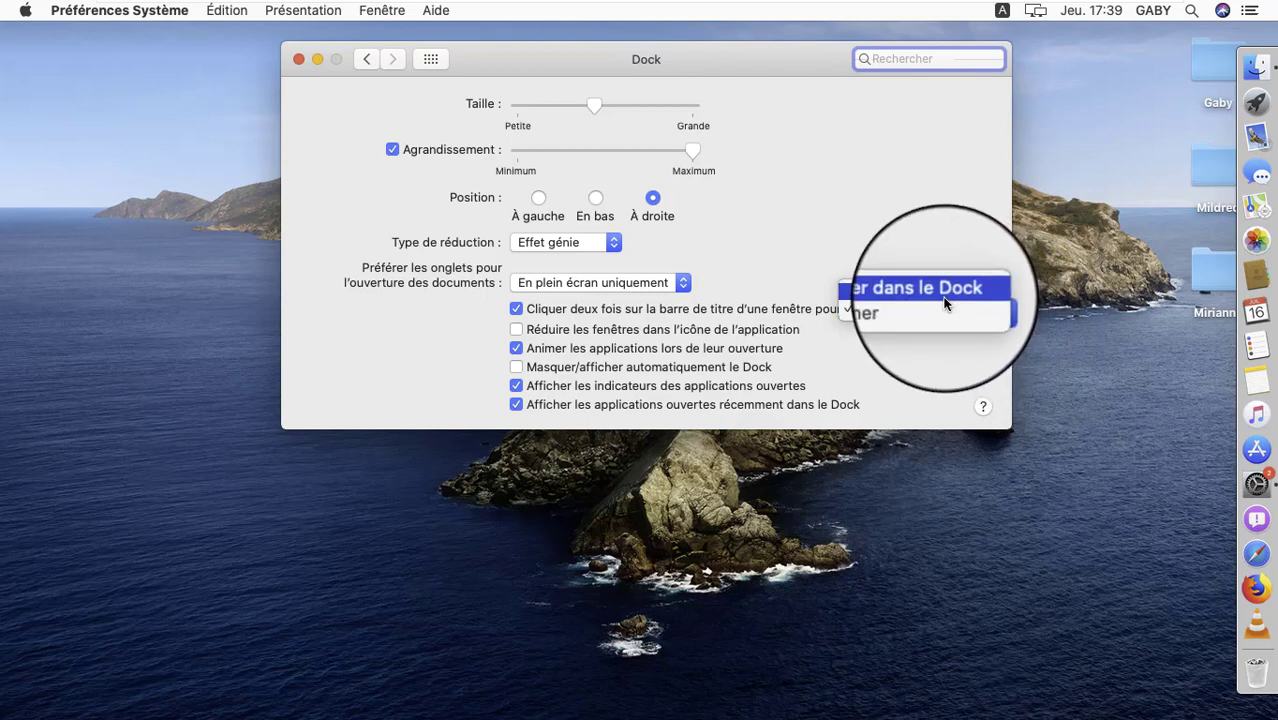
pyautogui.click(946, 303)
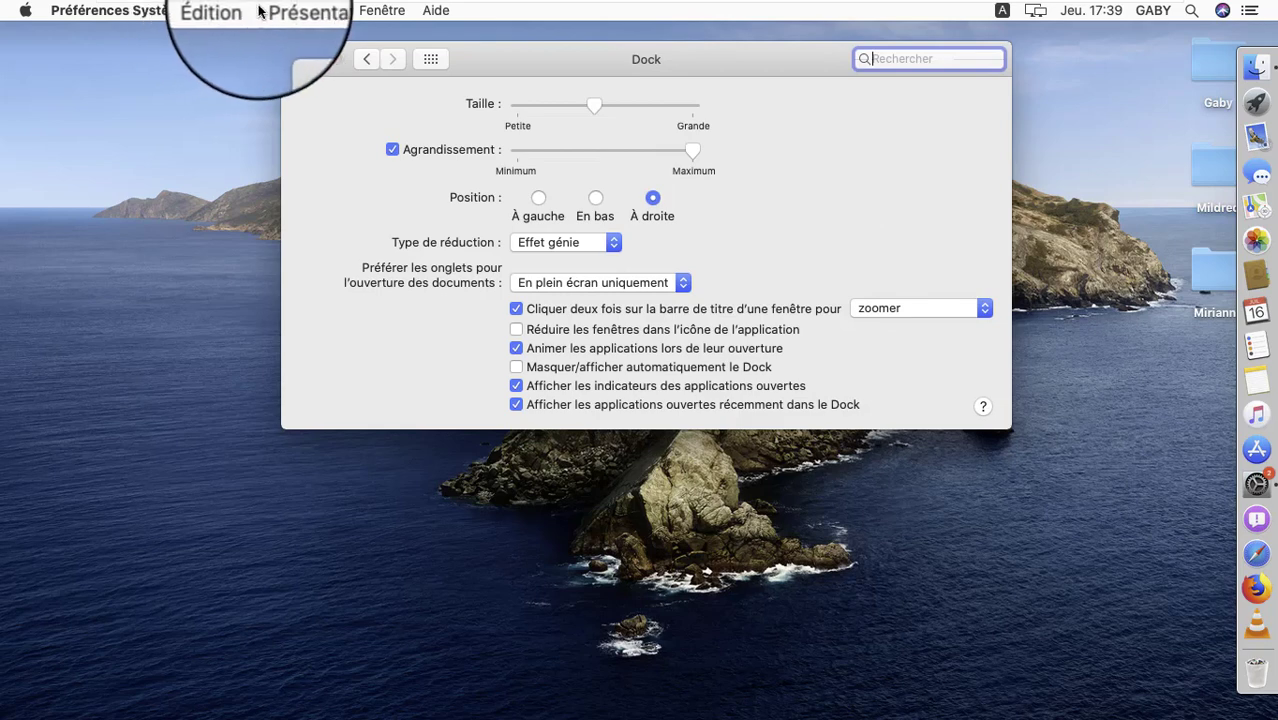
pyautogui.click(157, 120)
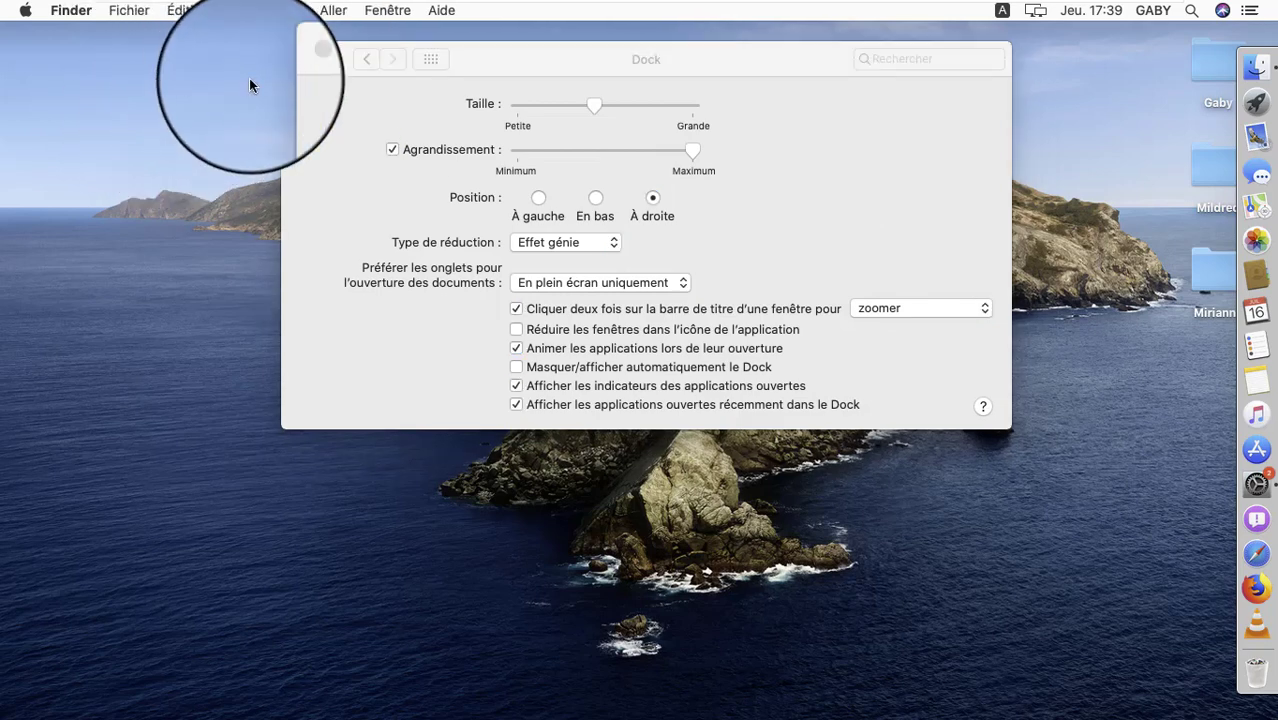
pyautogui.click(334, 12)
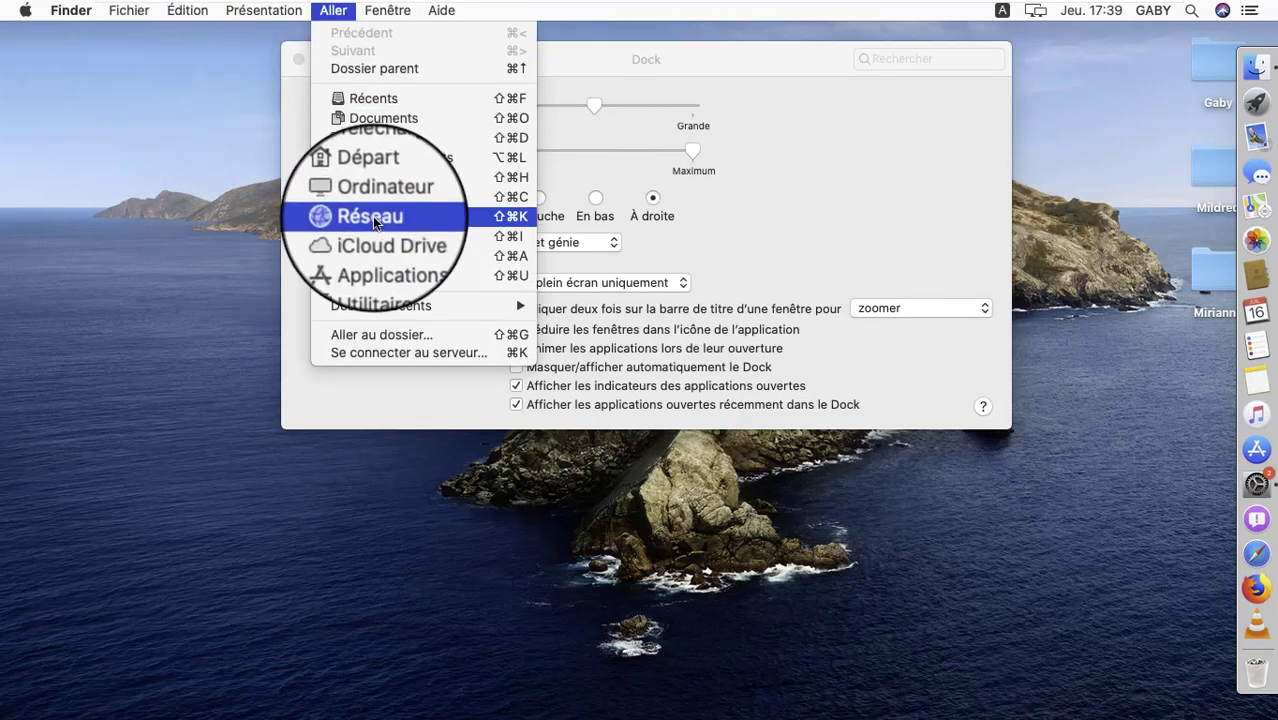
pyautogui.click(404, 258)
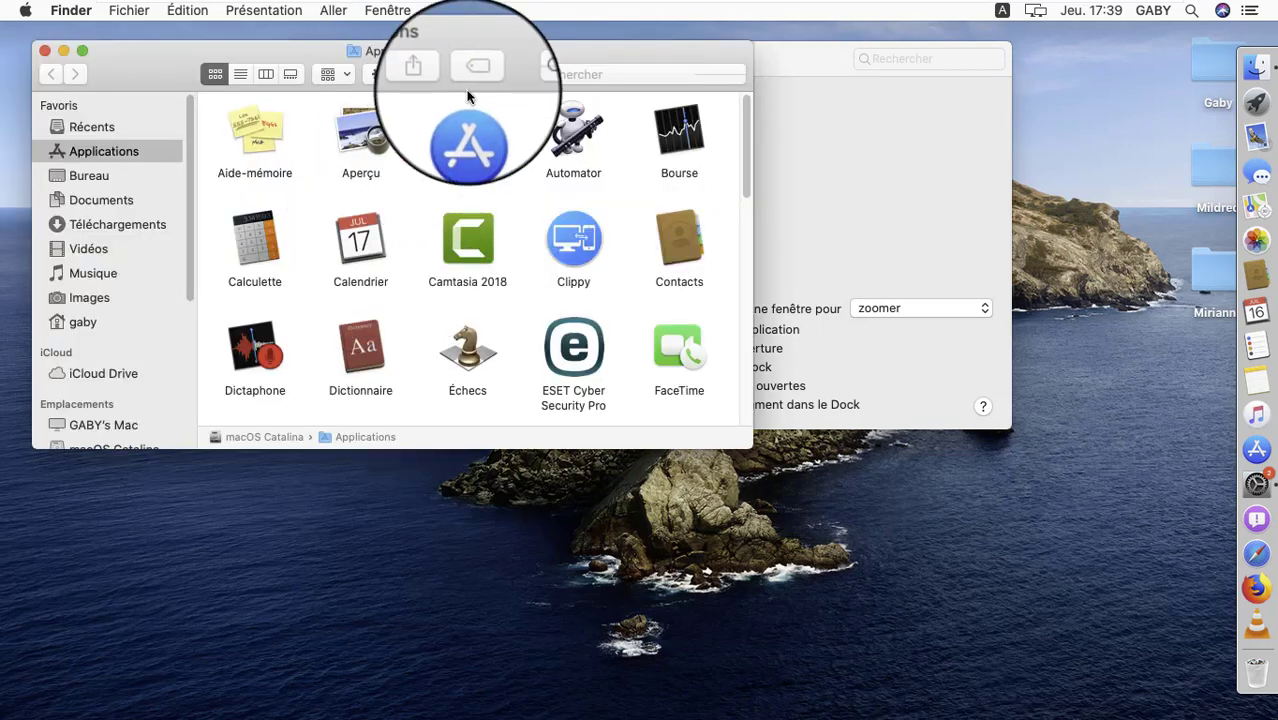
# - Test the title-bar zoom action by enlarging and restoring the Applications window, and return to the Dock settings
pyautogui.doubleClick(430, 51)
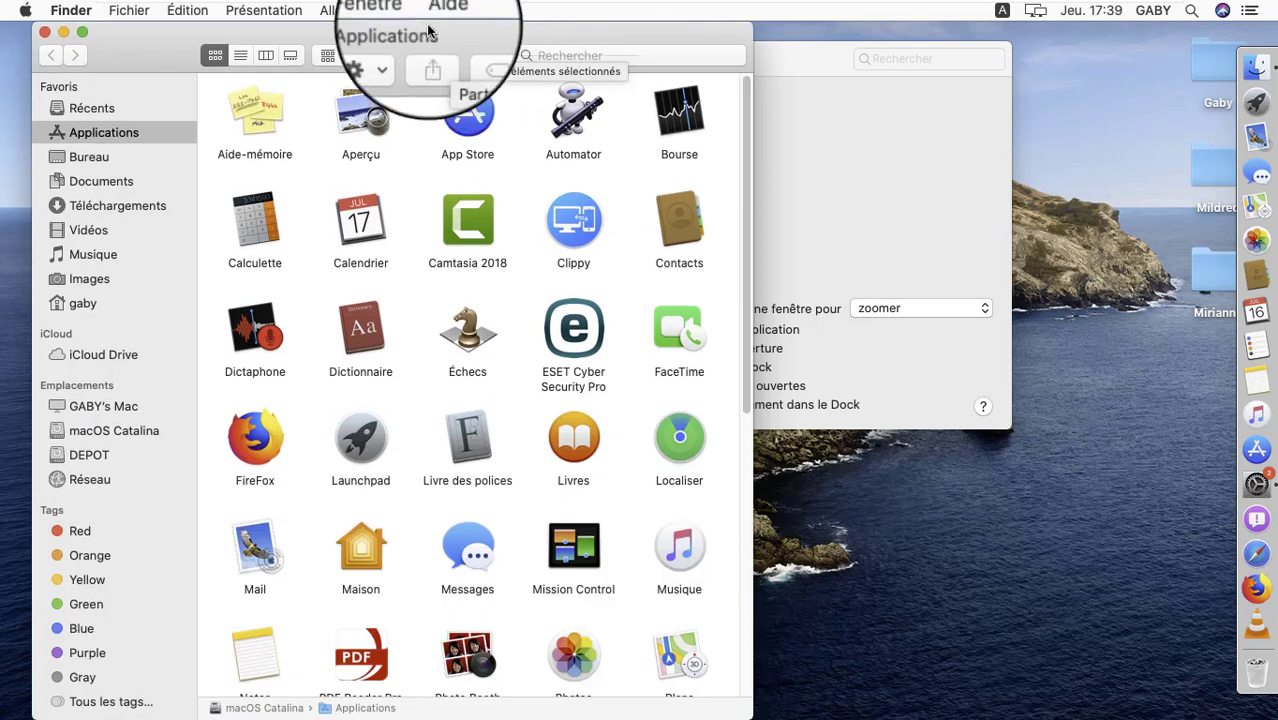
pyautogui.doubleClick(428, 32)
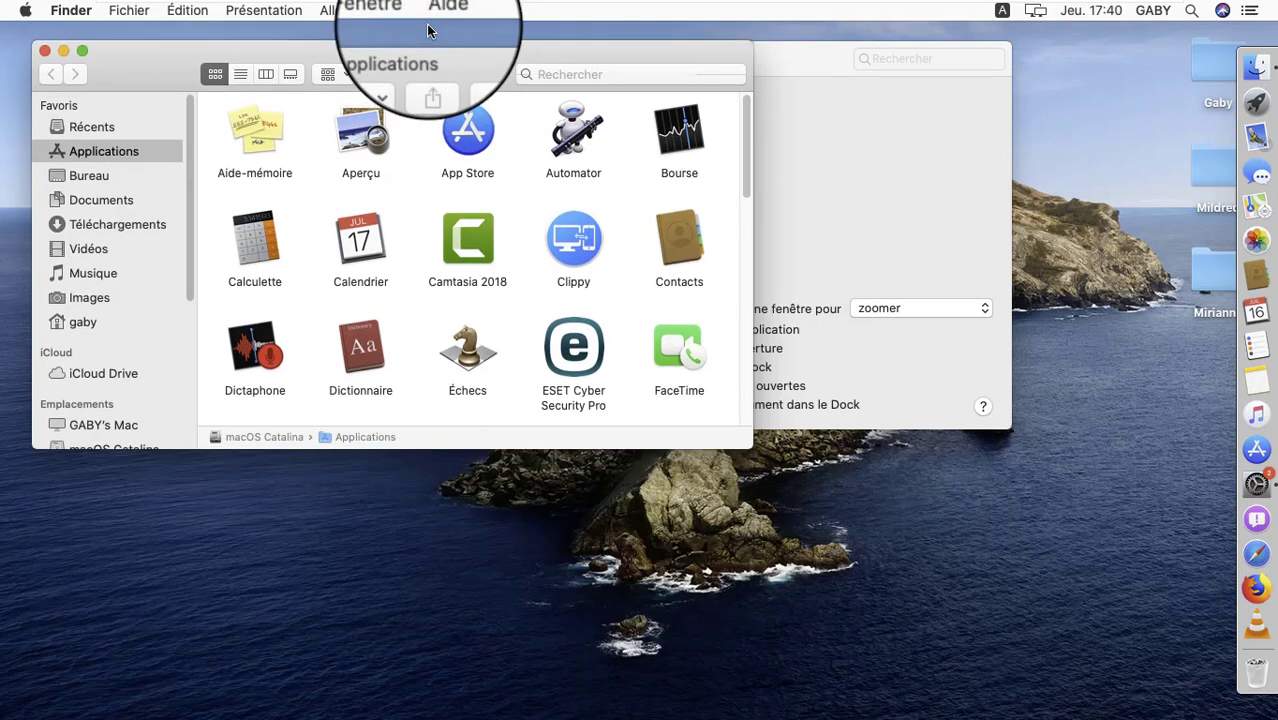
pyautogui.click(935, 160)
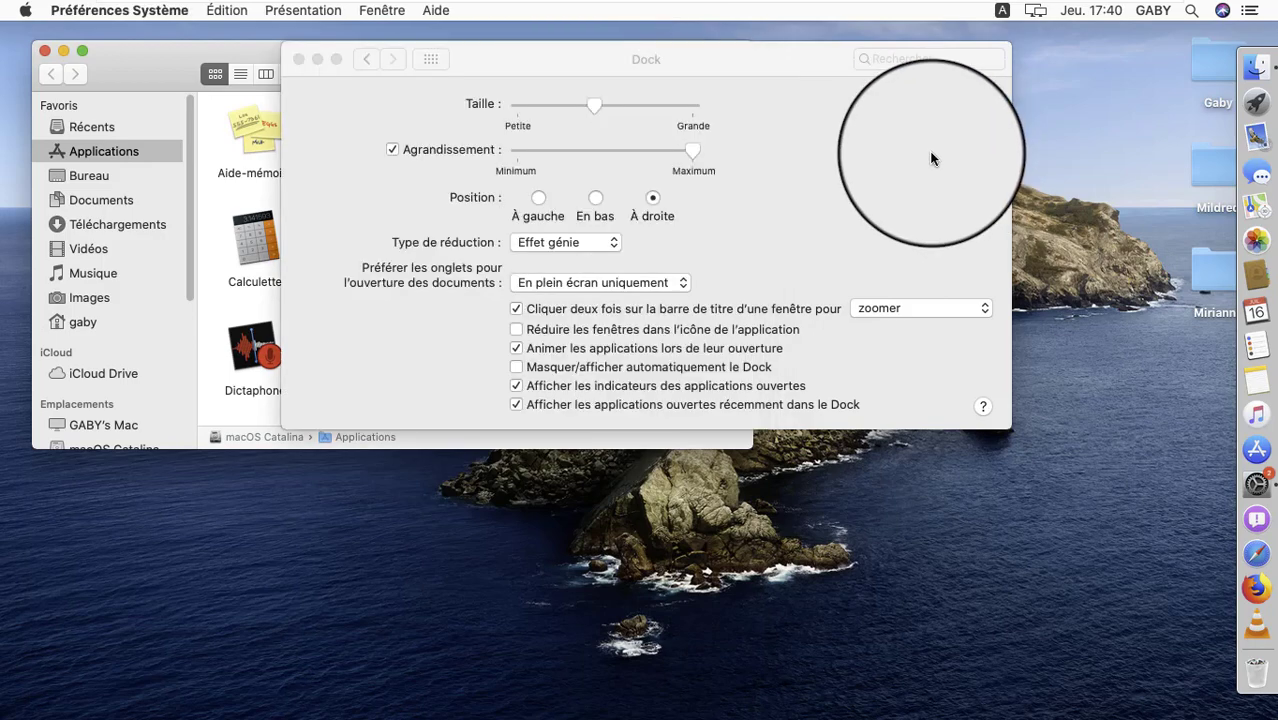
pyautogui.doubleClick(126, 63)
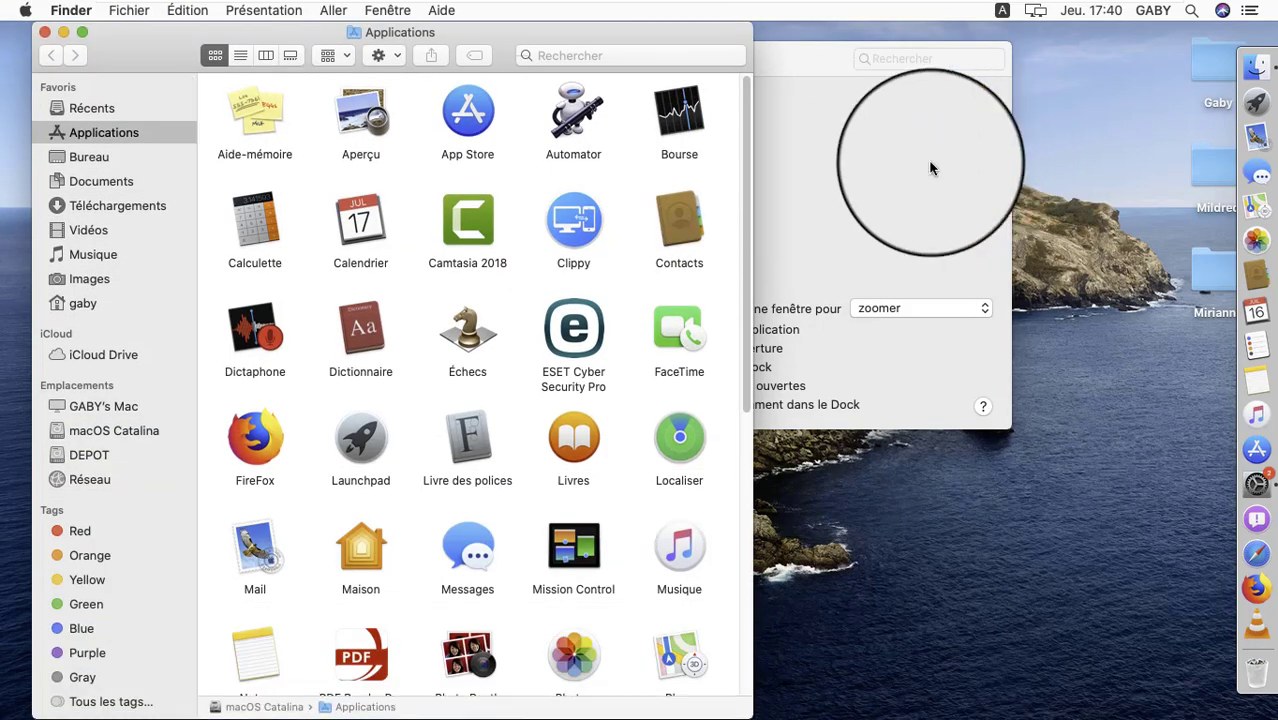
pyautogui.click(930, 168)
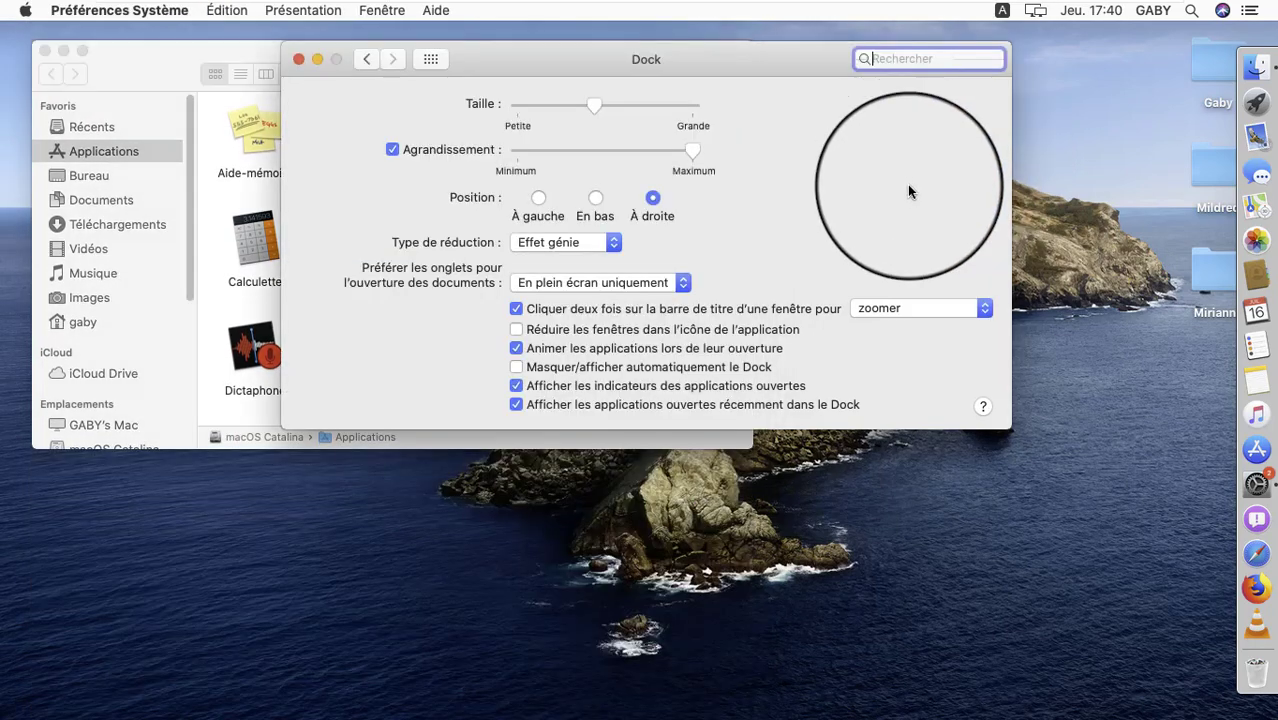
# - Set the title-bar action to "placer dans le Dock" and the Dock position to "En bas"
pyautogui.click(907, 310)
pyautogui.click(903, 288)
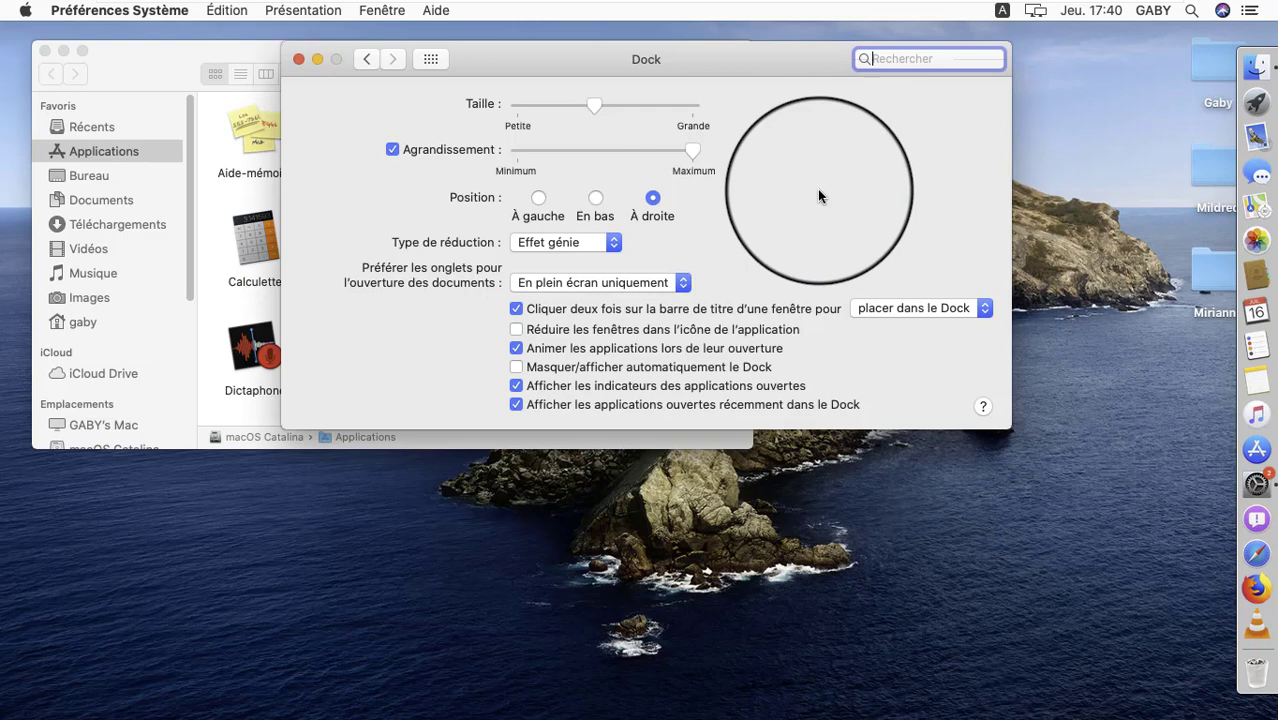
pyautogui.click(592, 205)
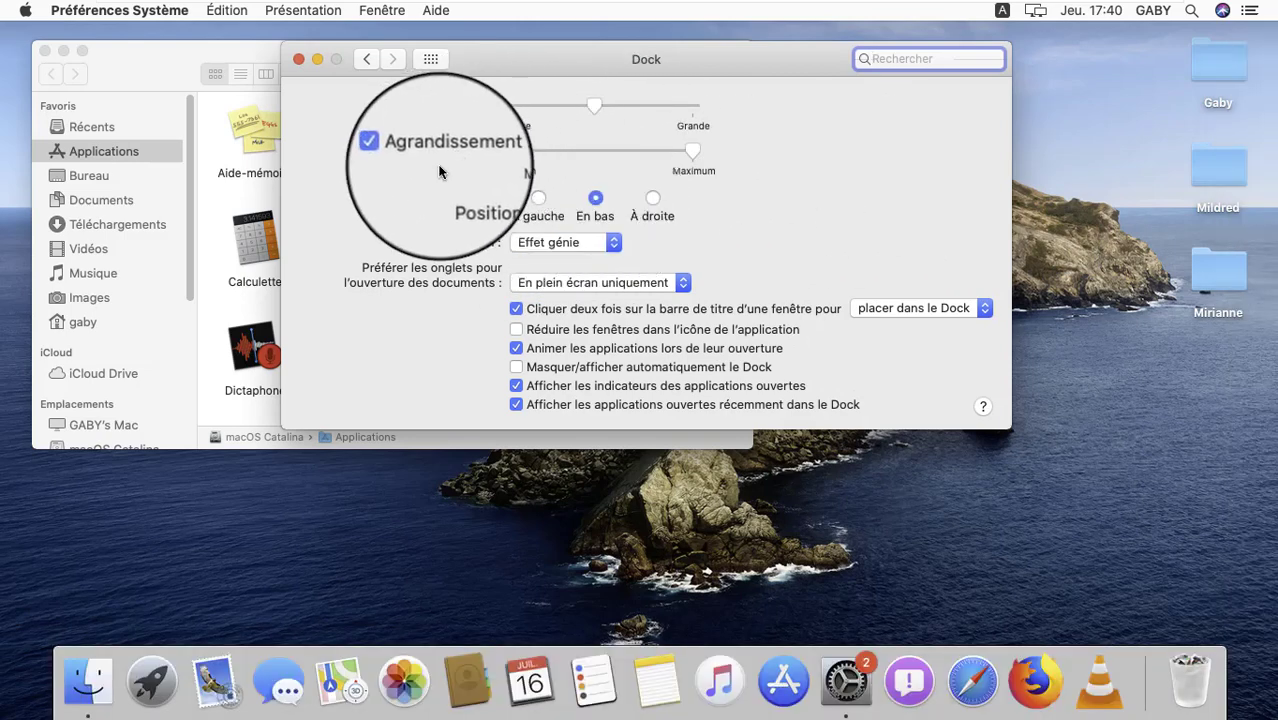
# - Minimize the Applications window into the Dock using its title-bar action
pyautogui.click(152, 55)
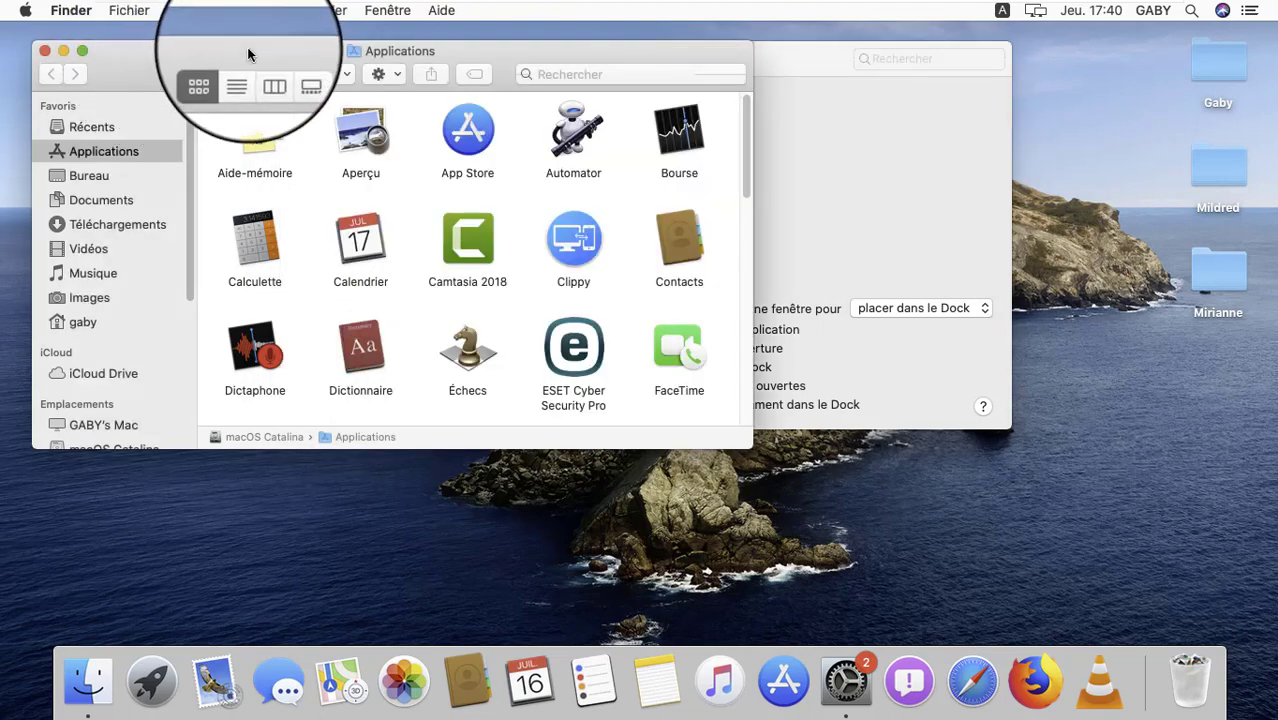
pyautogui.doubleClick(186, 52)
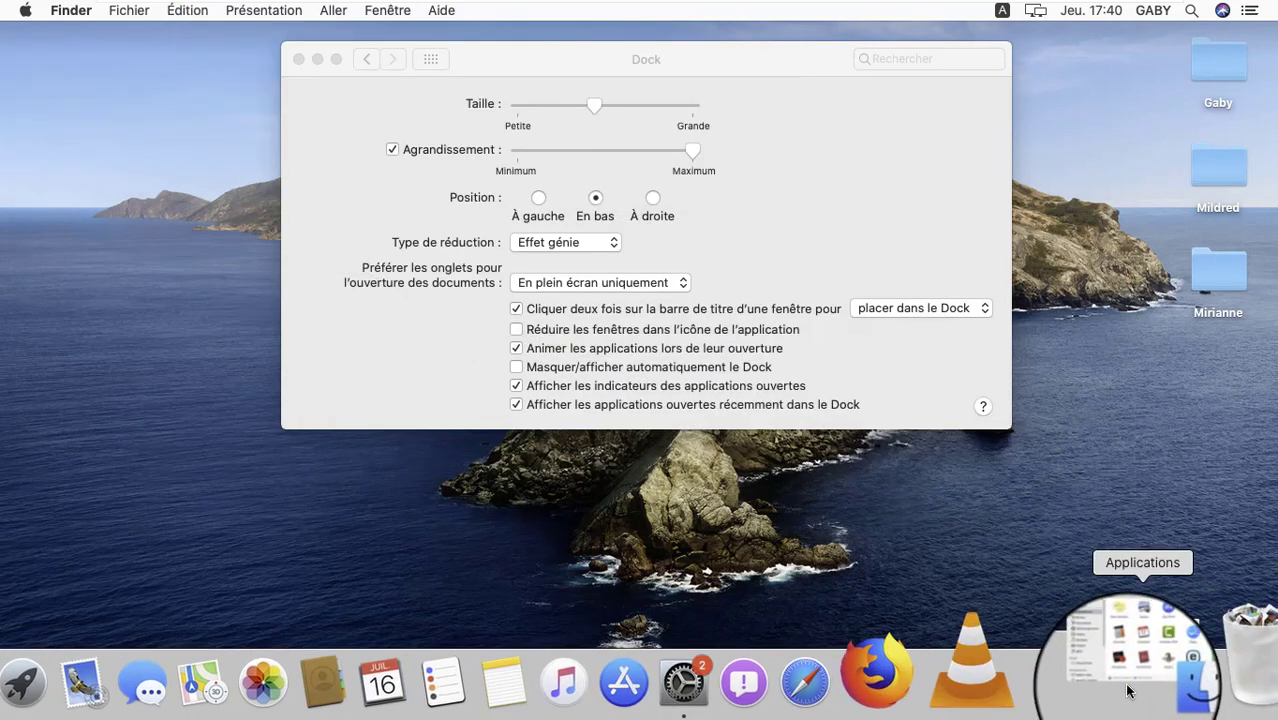
# - Restore the minimized Applications window from the Dock and set the title-bar action back to "zoomer" in the Dock settings
pyautogui.click(1127, 690)
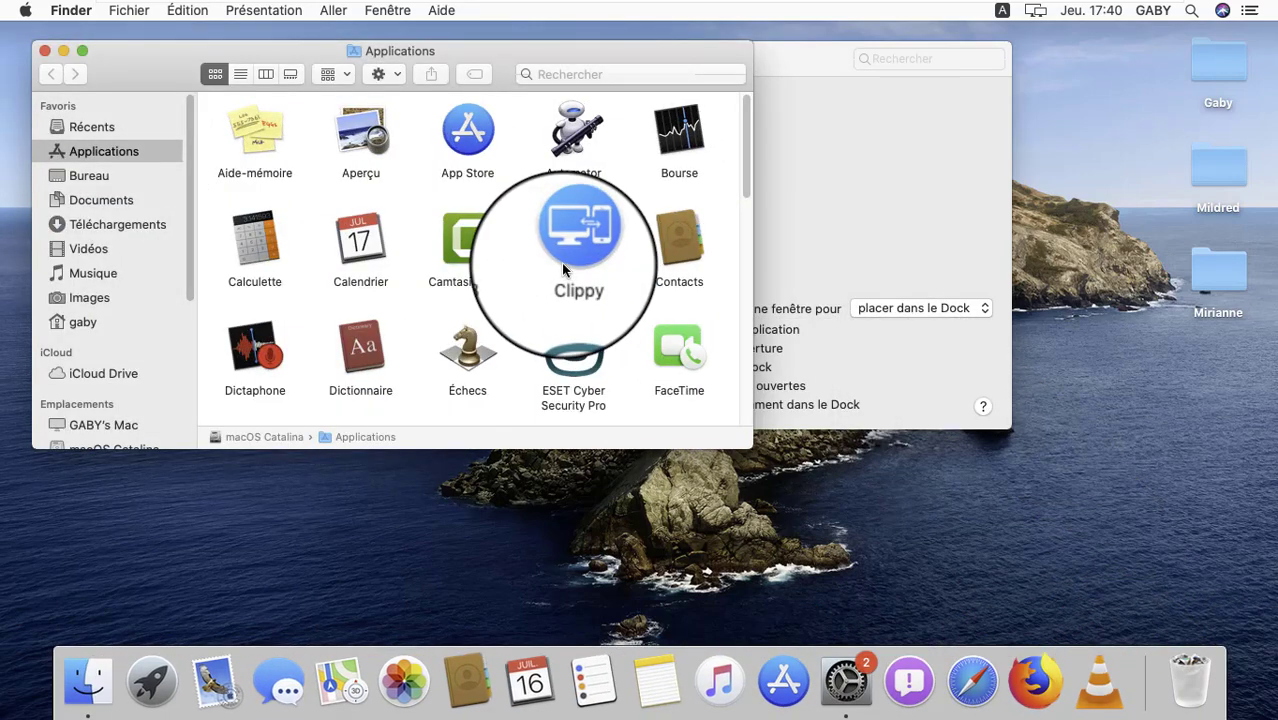
pyautogui.click(866, 257)
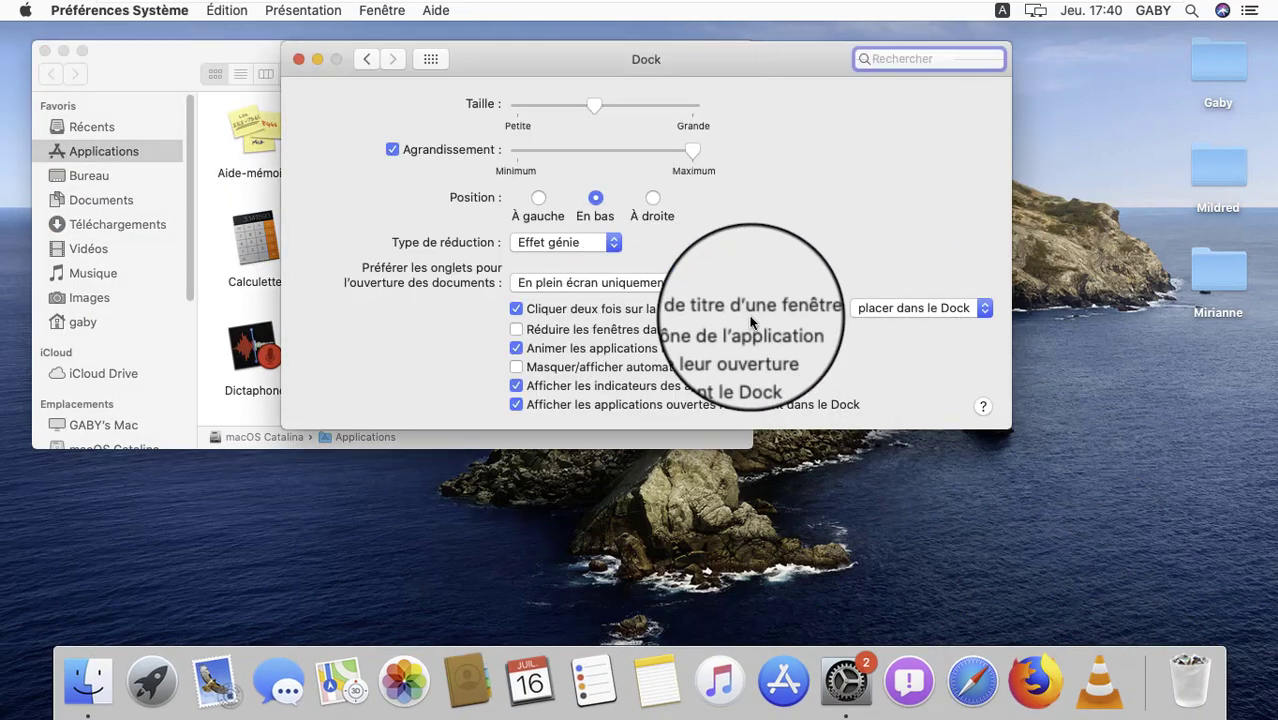
pyautogui.click(900, 310)
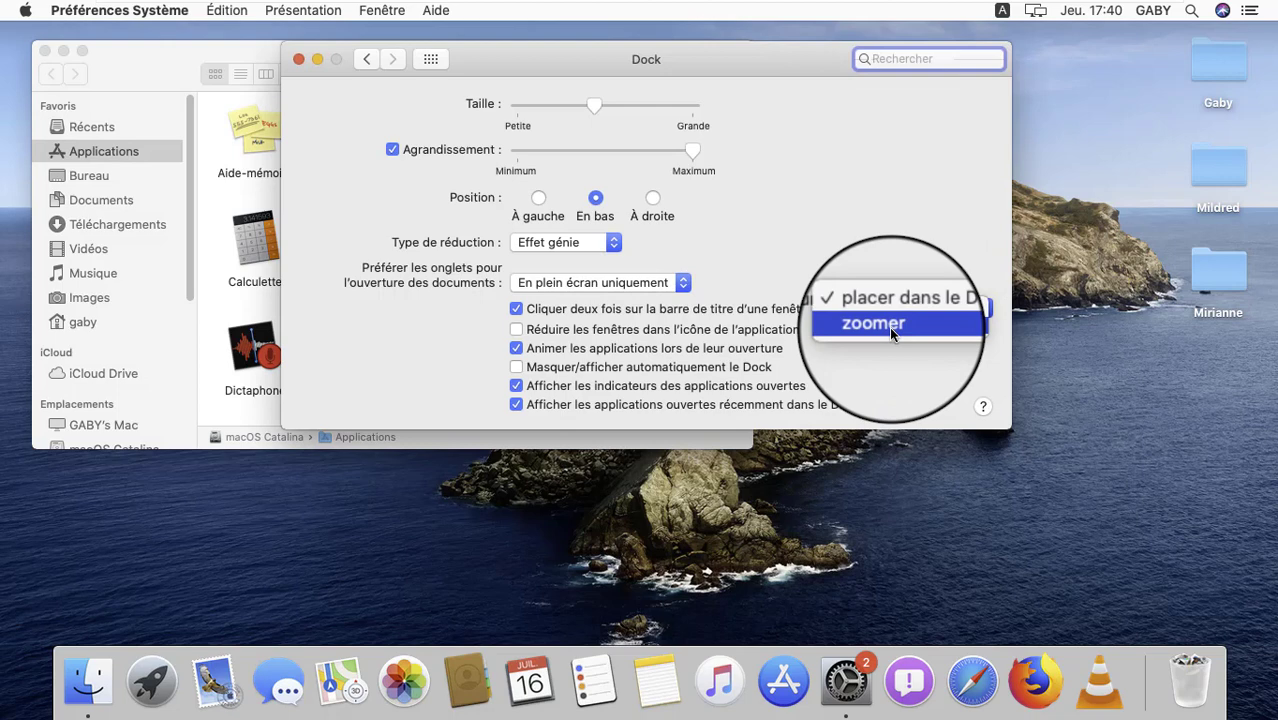
pyautogui.click(889, 330)
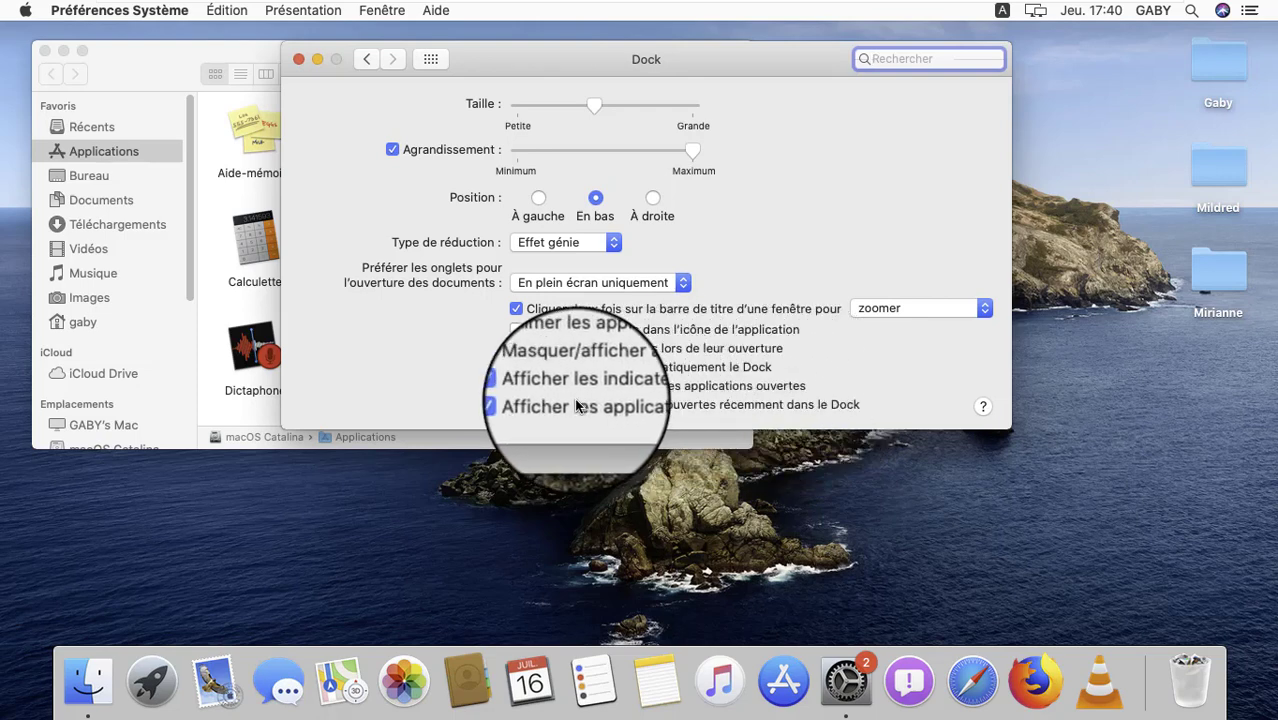
# - Turn "Afficher les indicateurs des applications ouvertes" off and on again, and close the Applications and Dock settings windows
pyautogui.click(517, 389)
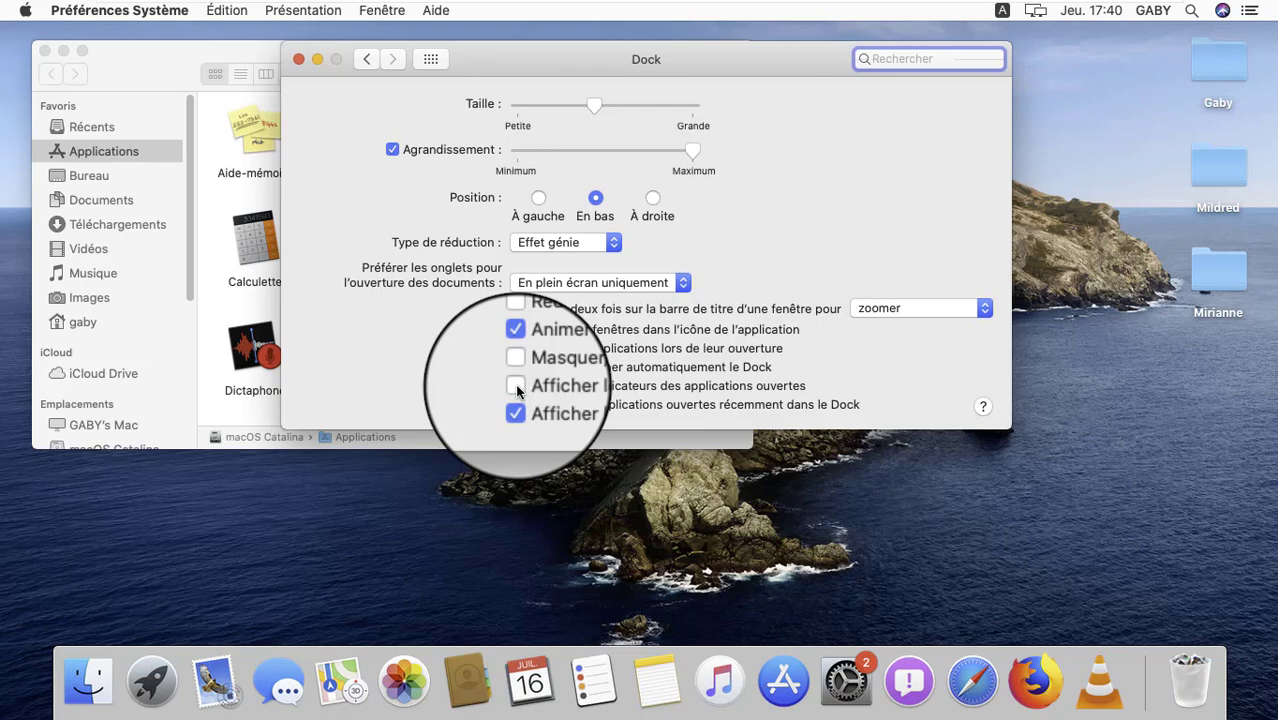
pyautogui.click(517, 389)
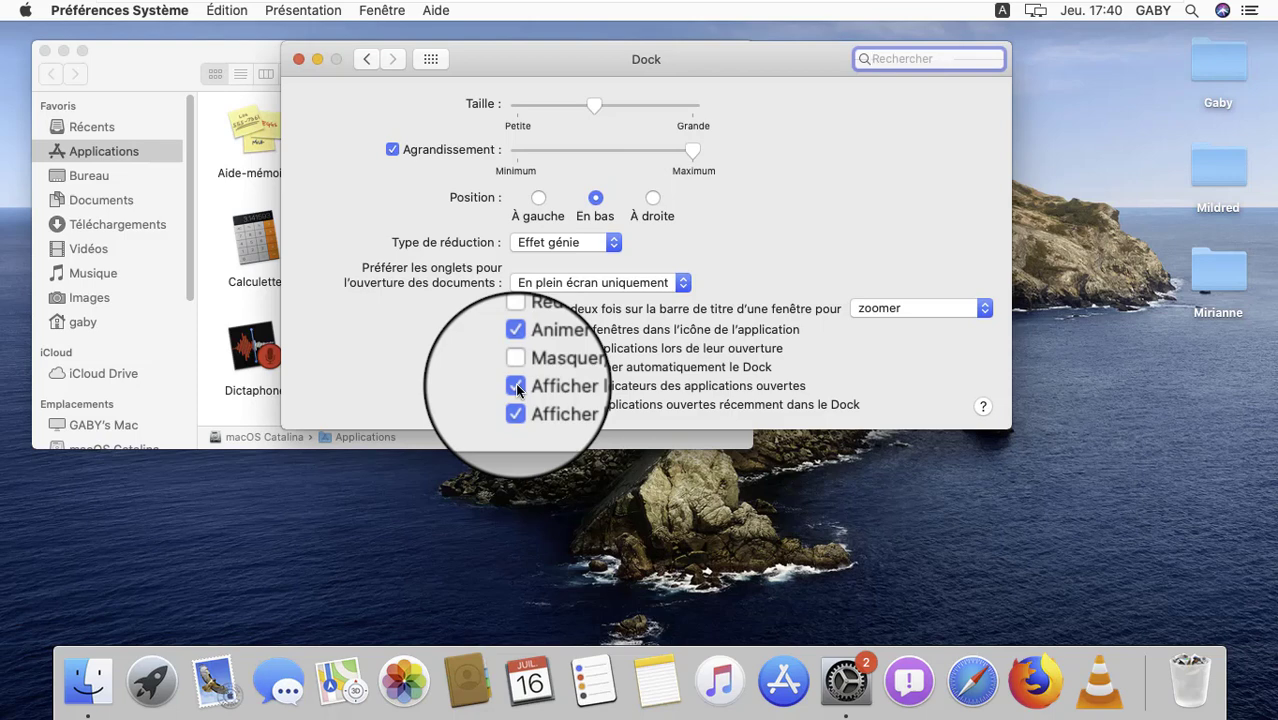
pyautogui.click(44, 51)
pyautogui.click(299, 61)
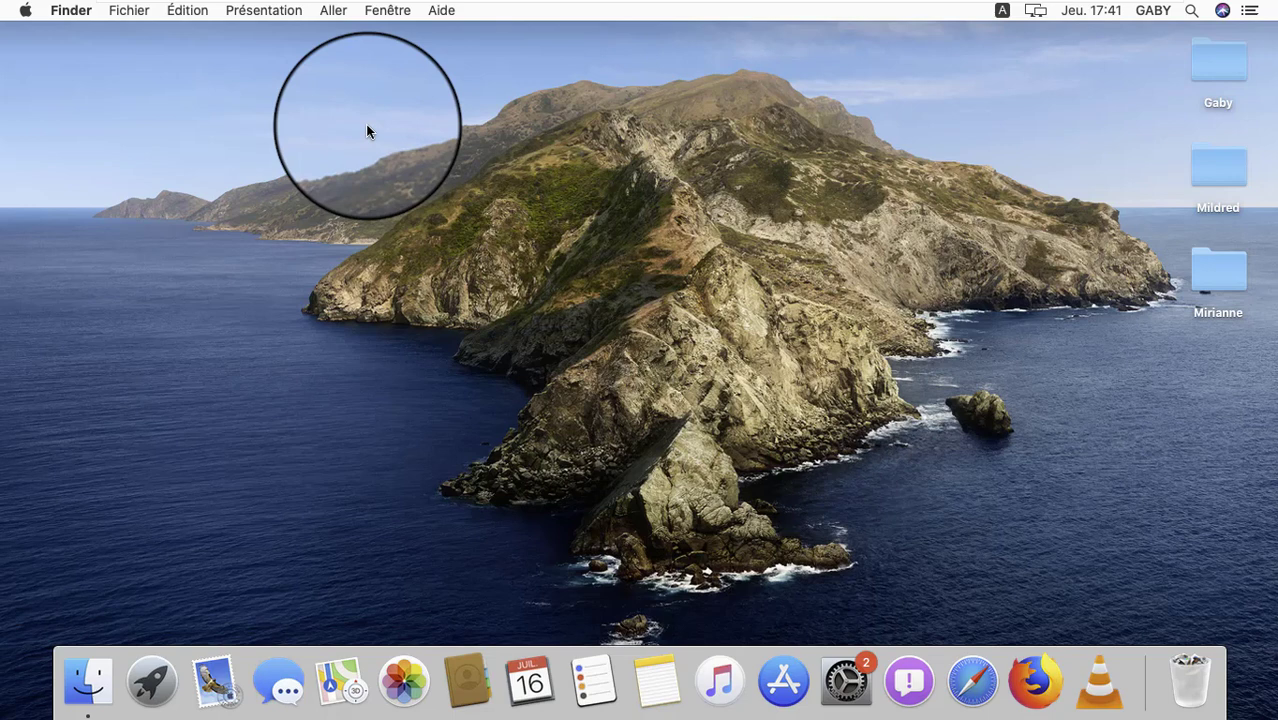
pyautogui.click(87, 14)
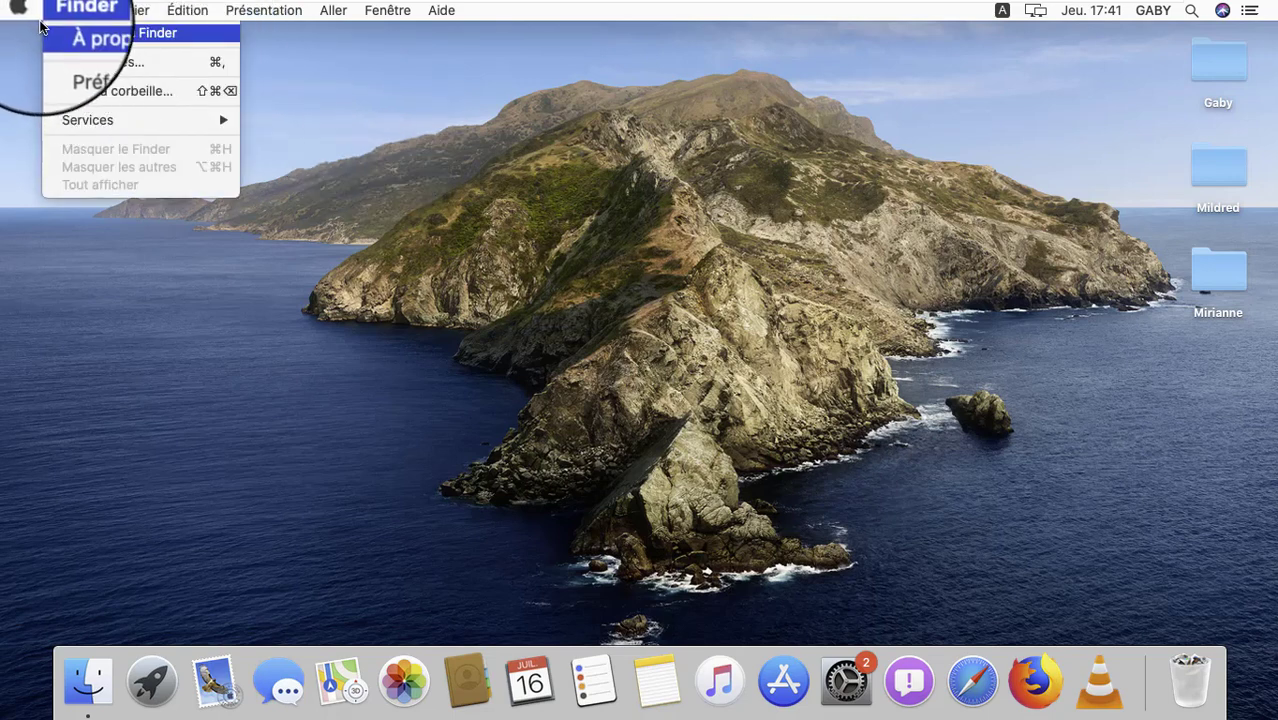
pyautogui.moveTo(37, 14)
pyautogui.moveTo(133, 14)
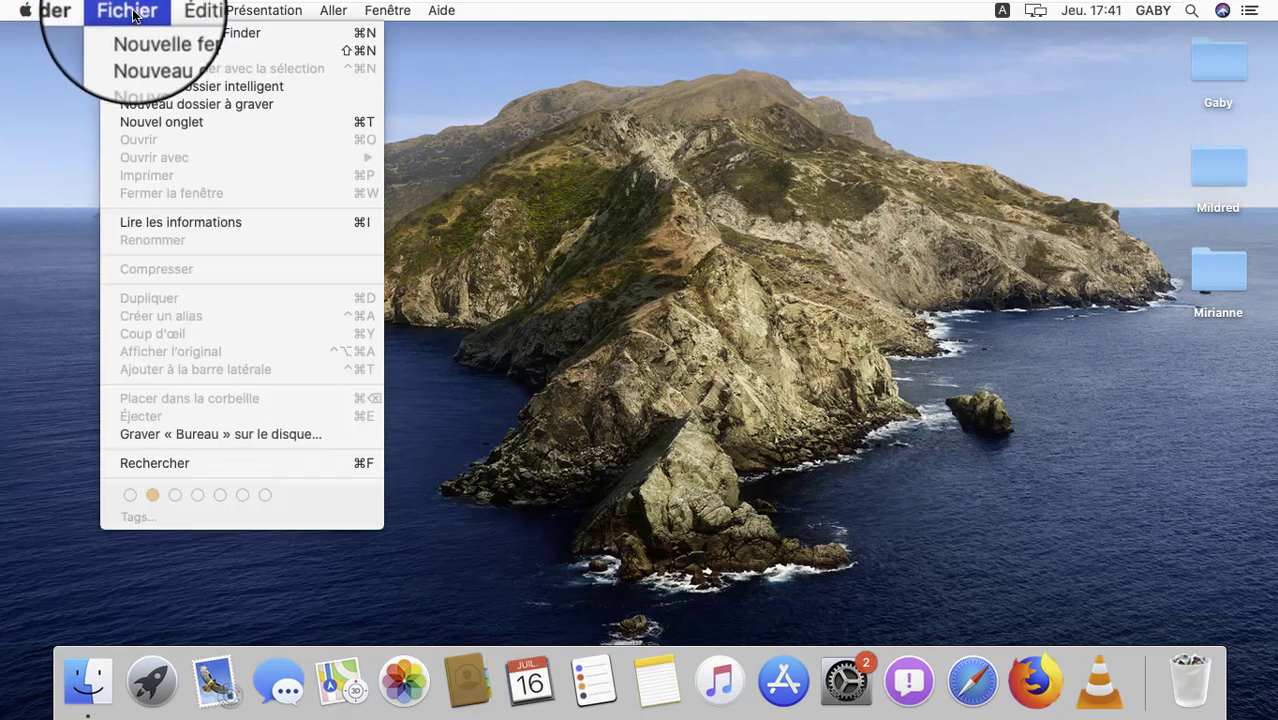
pyautogui.click(733, 238)
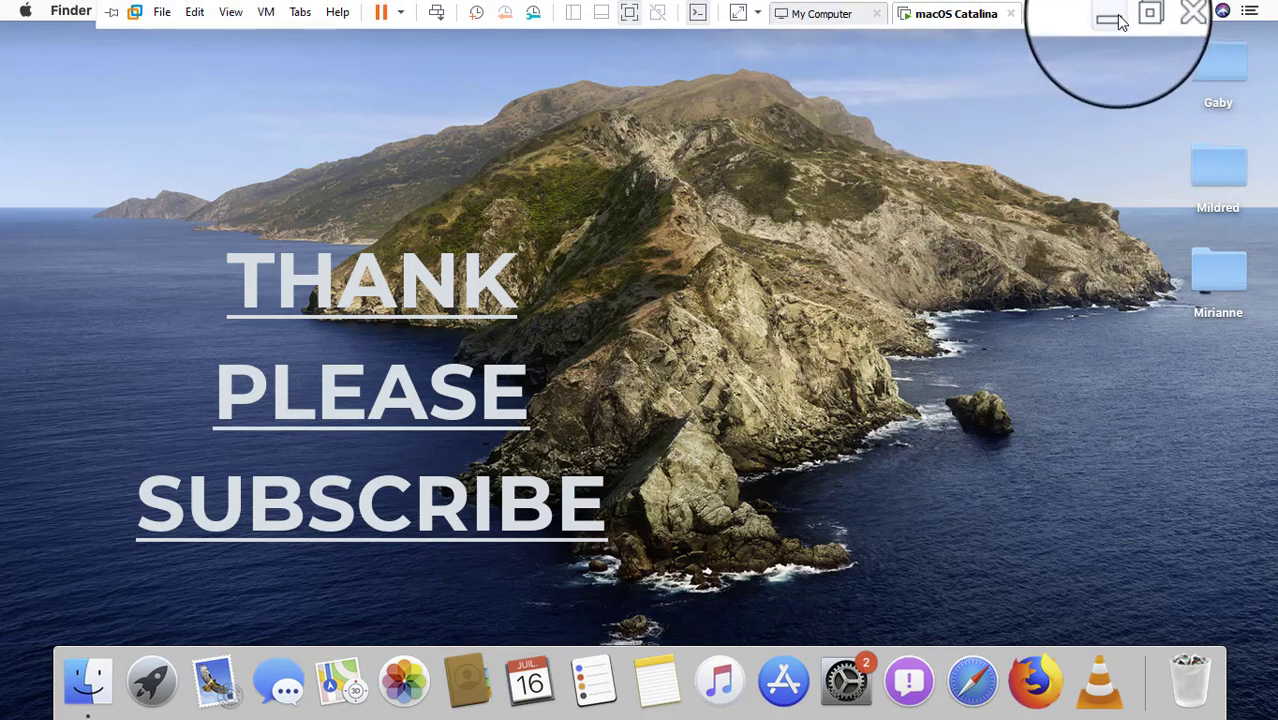
# - Minimize the macOS Catalina virtual machine window to return to the Windows desktop
pyautogui.click(1120, 25)
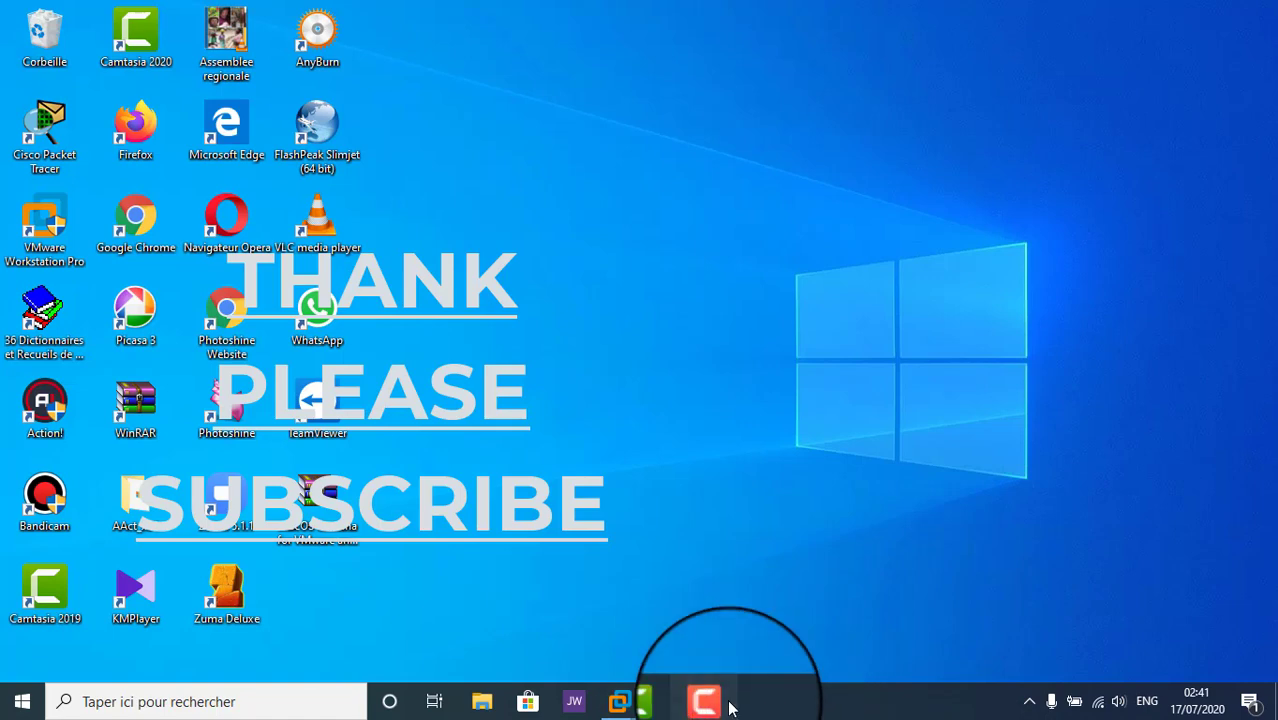